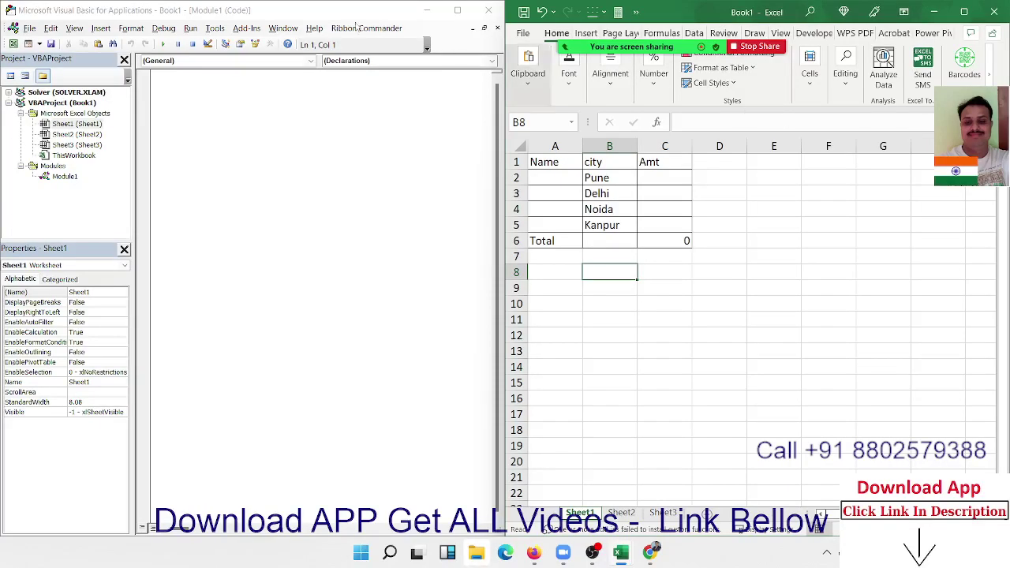
# Declare a placeholder procedure sub rr() in the Module1 code window.
pyautogui.click(164, 181)
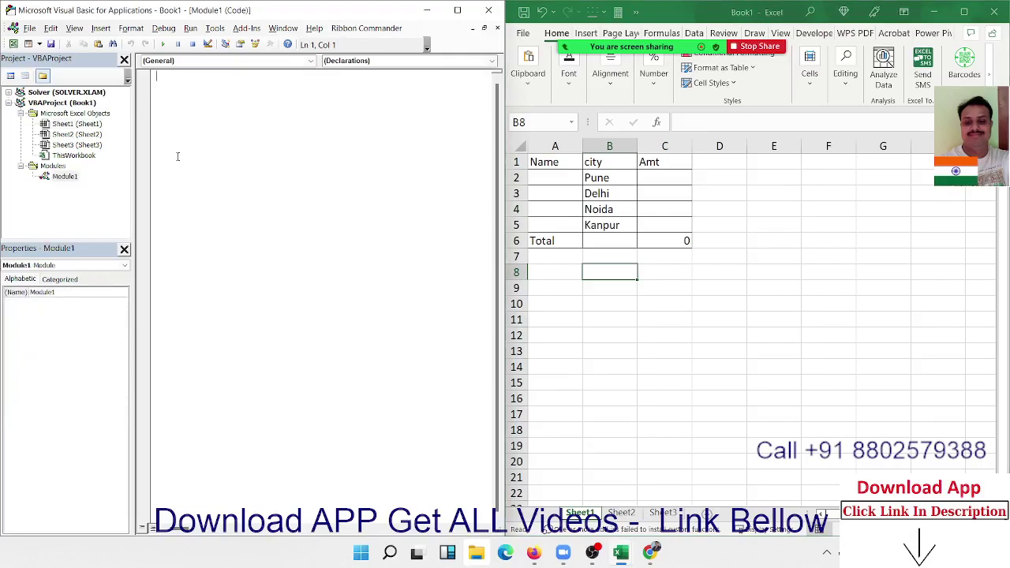
pyautogui.write('sub r')
pyautogui.write('r()')
pyautogui.press('Return')
pyautogui.press('Up')
pyautogui.press('Up')
# Rename the procedure to Loop_1, open blank lines inside it, and mark the A1:C6 table.
pyautogui.doubleClick(182, 75)
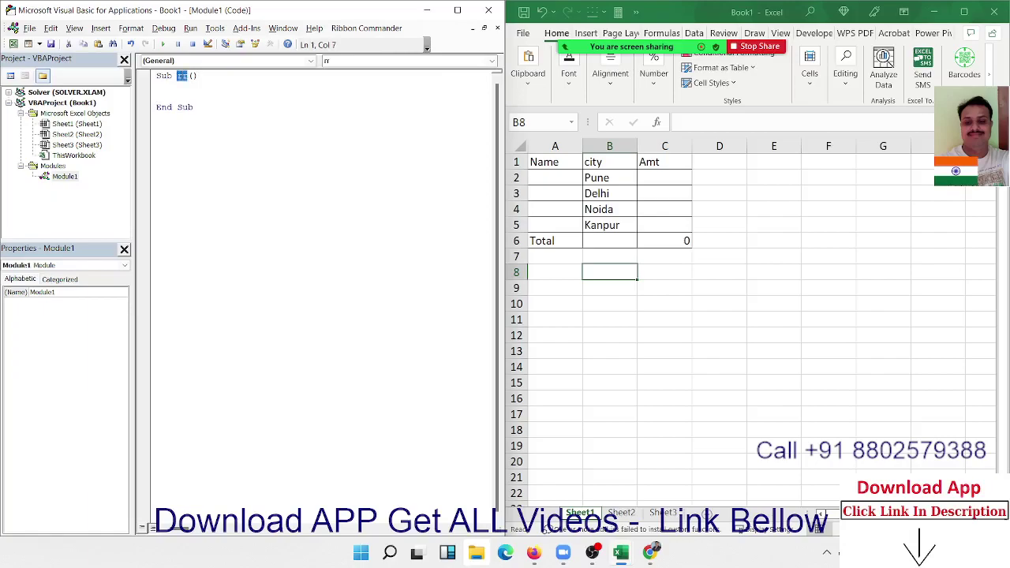
pyautogui.write('Loop')
pyautogui.write('_1')
pyautogui.press('Return')
pyautogui.press('Return')
pyautogui.press('Return')
pyautogui.press('Return')
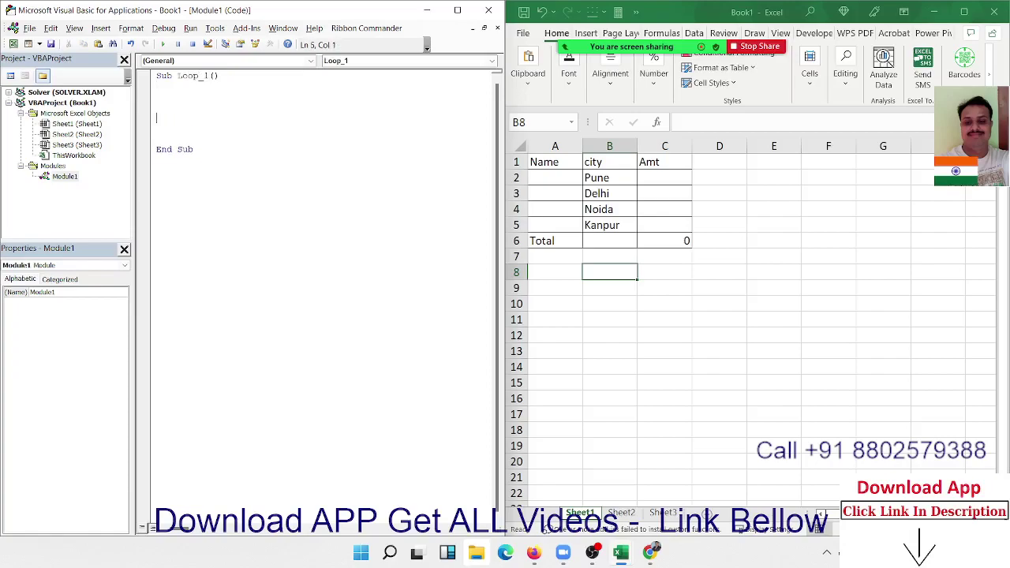
pyautogui.press('Up')
pyautogui.moveTo(671, 240); pyautogui.dragTo(555, 162)
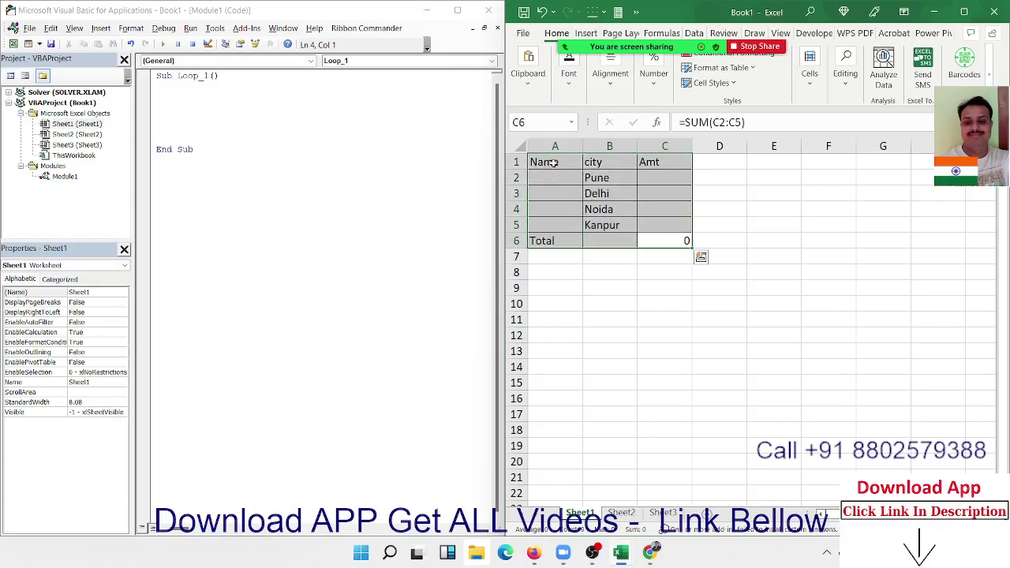
pyautogui.click(555, 270)
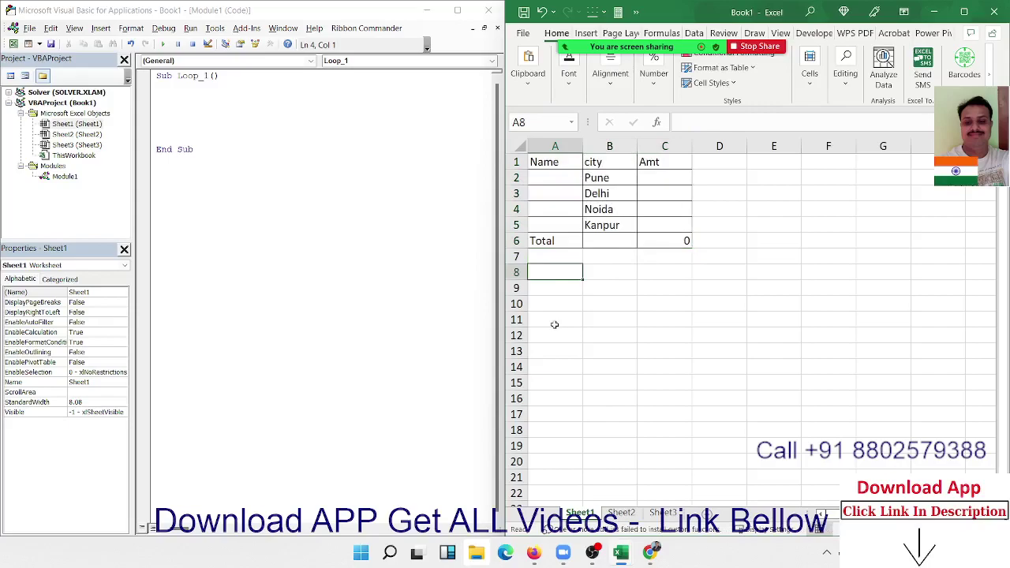
pyautogui.click(217, 88)
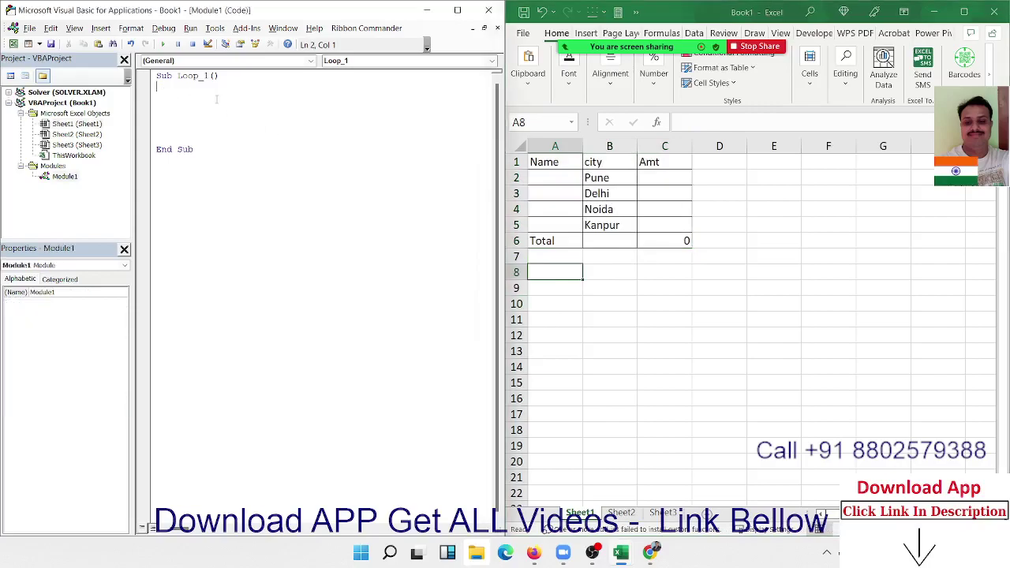
# Add the statement Range("A1:C6").Copy inside Loop_1.
pyautogui.press('Return')
pyautogui.write('range')
pyautogui.write('("A')
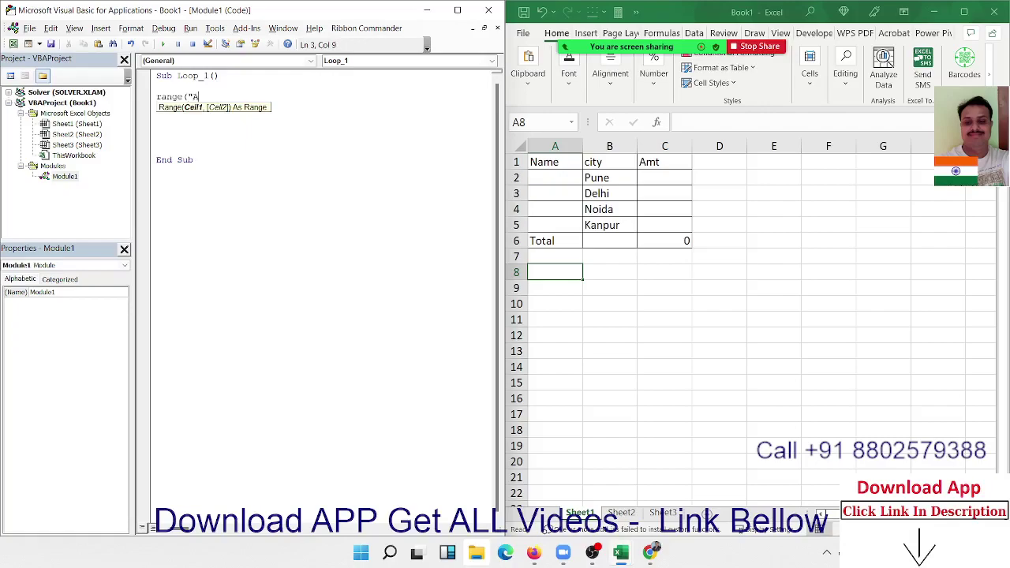
pyautogui.write('1:')
pyautogui.write('C')
pyautogui.write('6").')
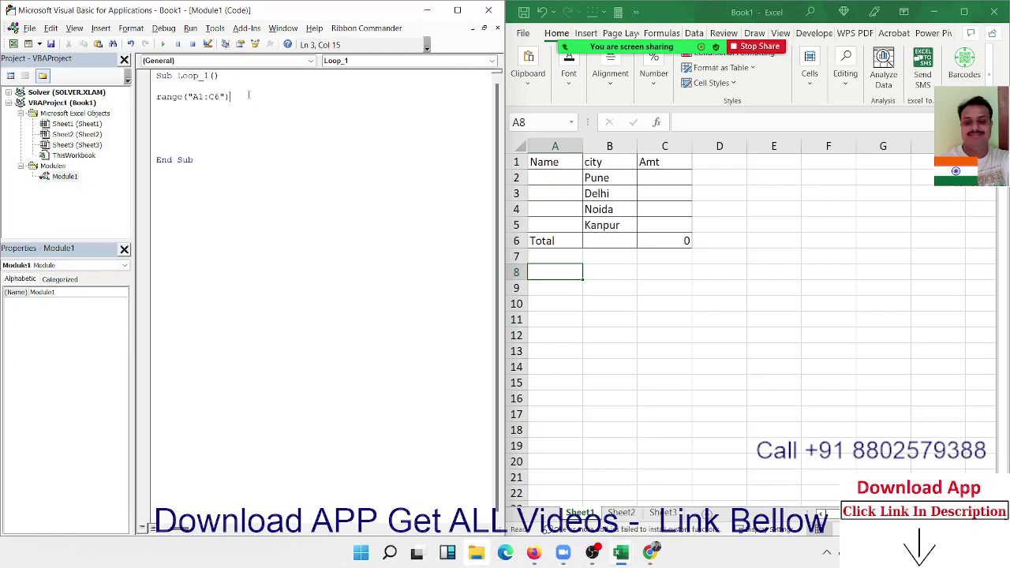
pyautogui.write('cop')
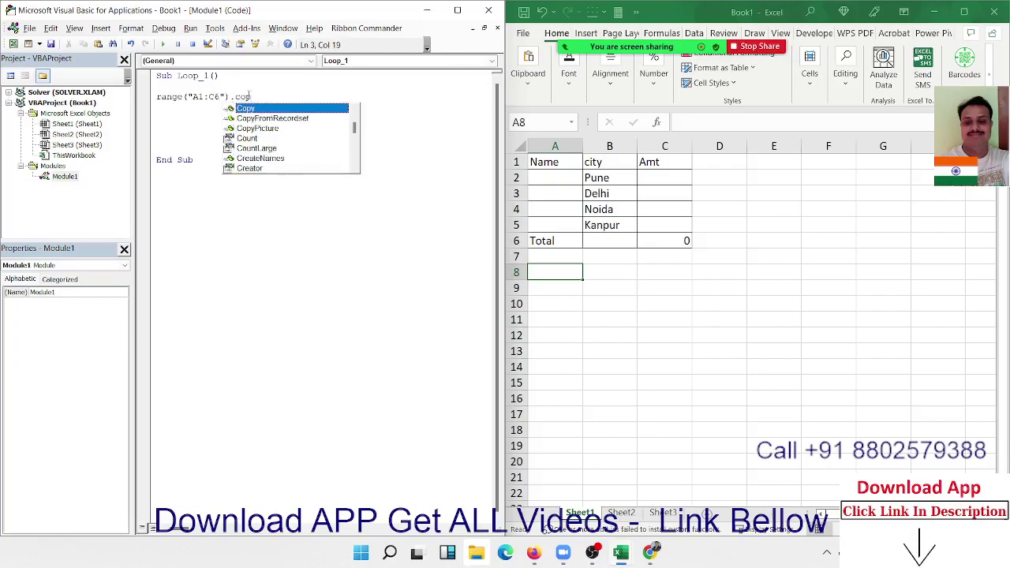
pyautogui.press('Return')
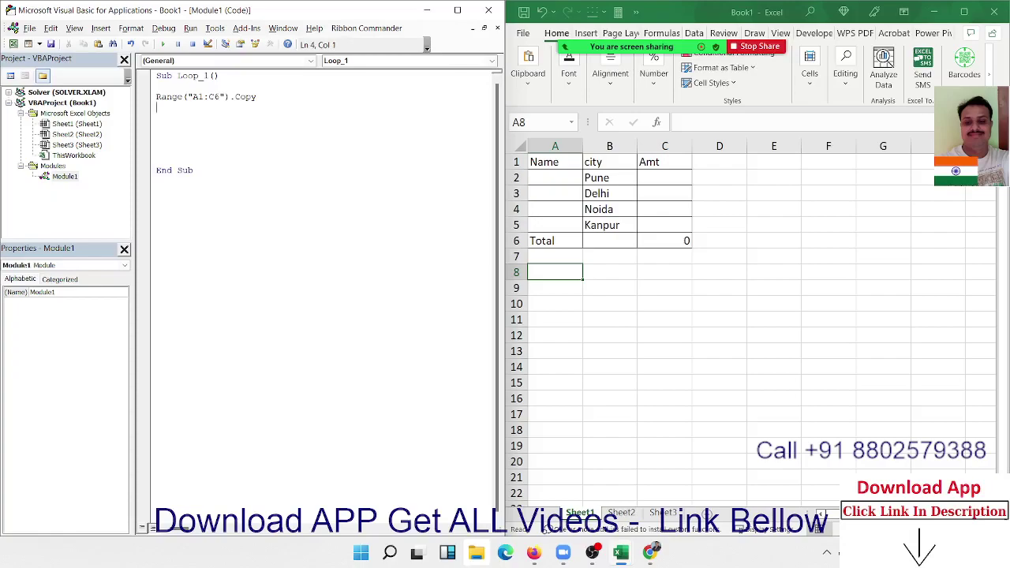
# Add Range("A65000").End(xlUp).Offset(2, 0).PasteSpecial directly below the Copy line.
pyautogui.press('Return')
pyautogui.write('range')
pyautogui.write('("A')
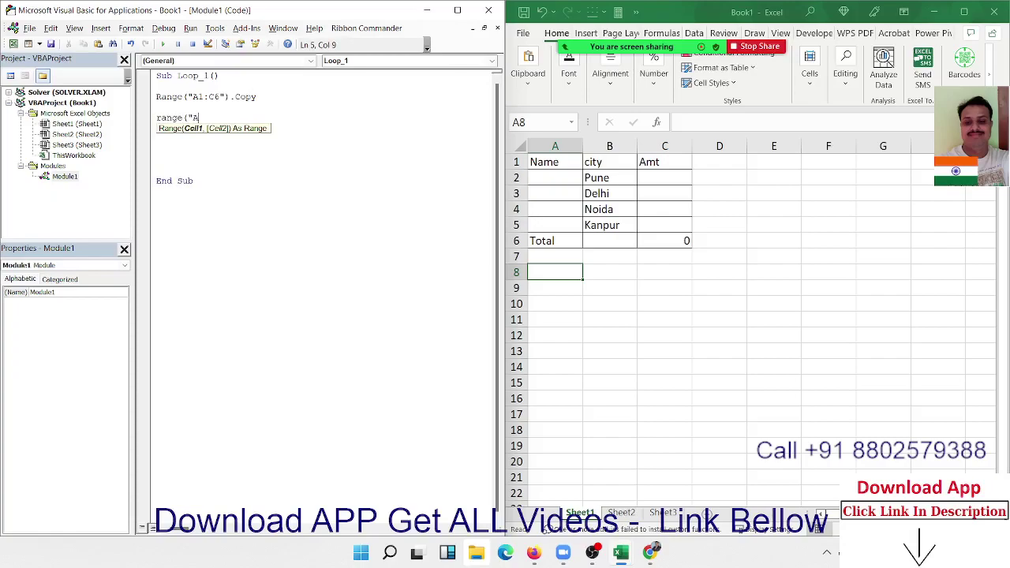
pyautogui.write('65000')
pyautogui.write('").end')
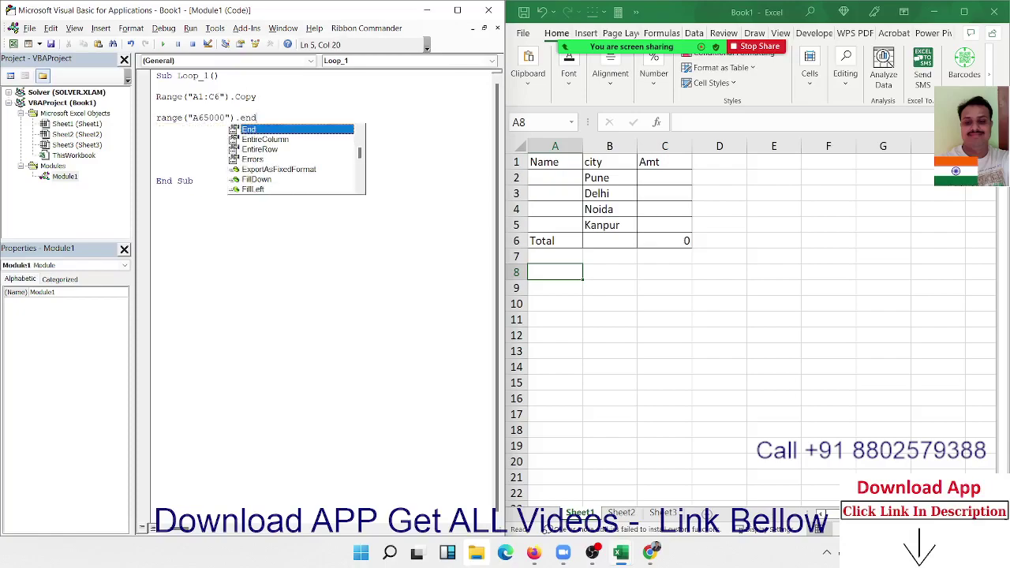
pyautogui.press('Tab')
pyautogui.write('(')
pyautogui.press('Down')
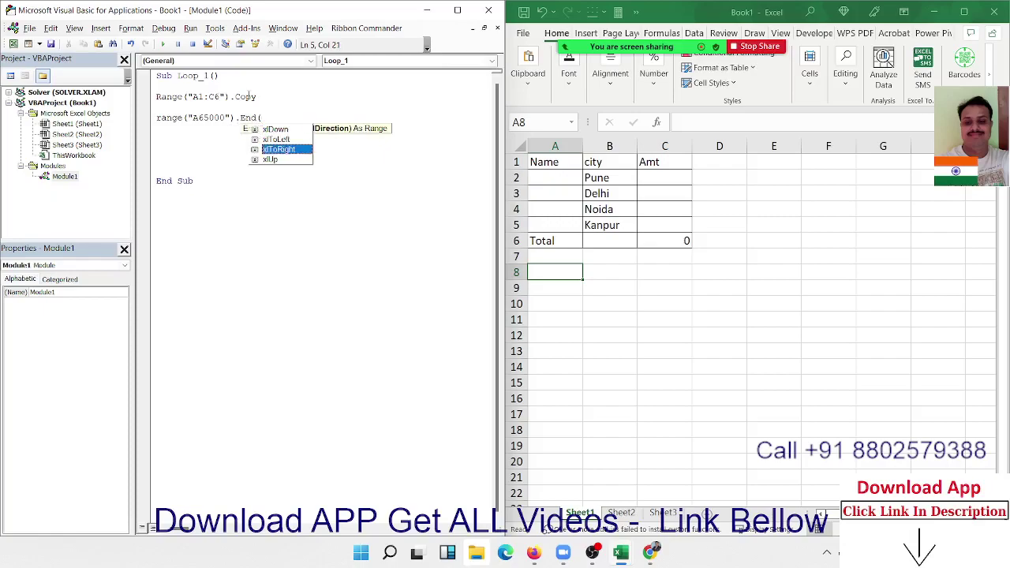
pyautogui.press('Down')
pyautogui.press('Down')
pyautogui.press('Tab')
pyautogui.write(')')
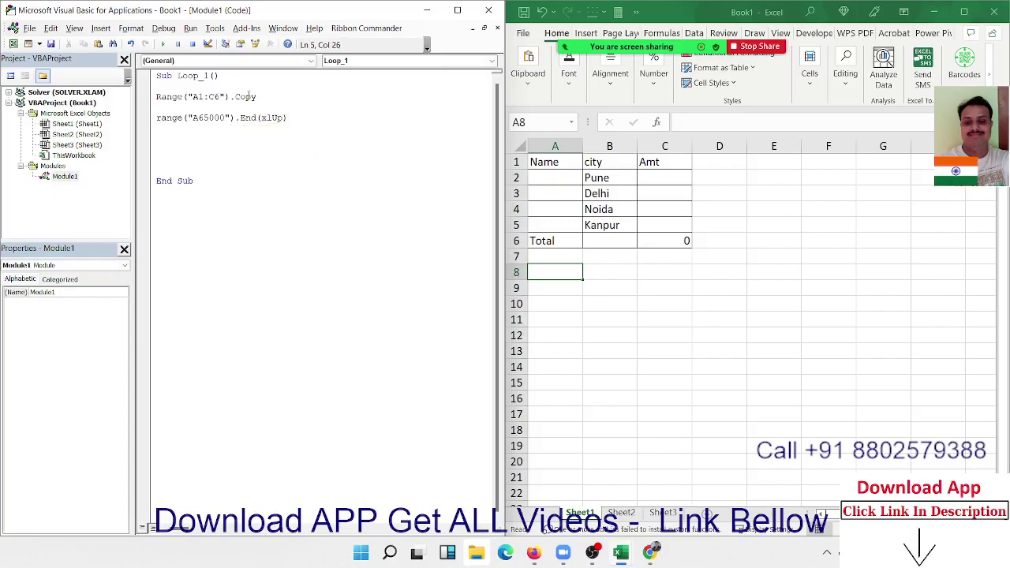
pyautogui.write('.o')
pyautogui.press('Tab')
pyautogui.write('(')
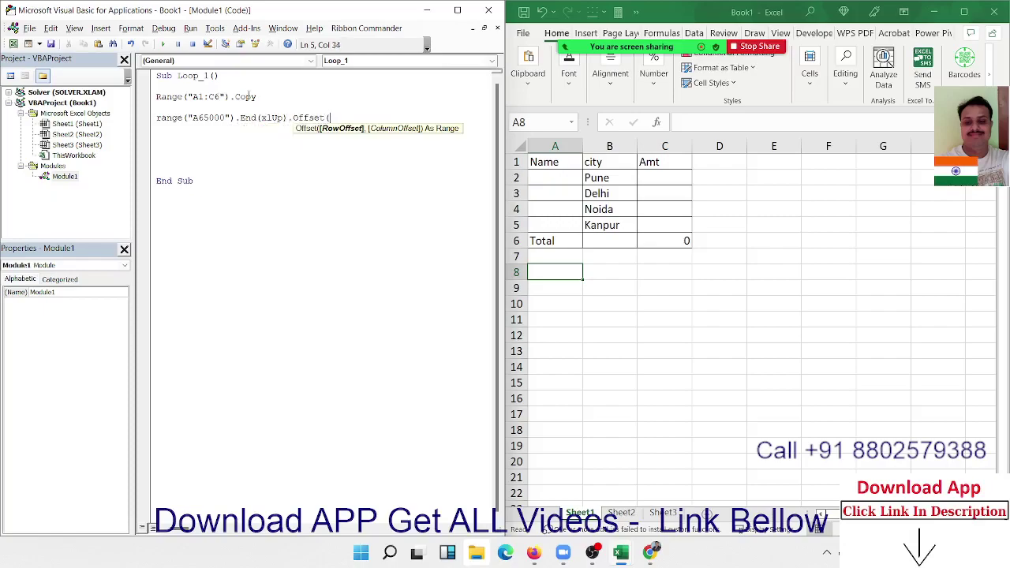
pyautogui.write('2,0')
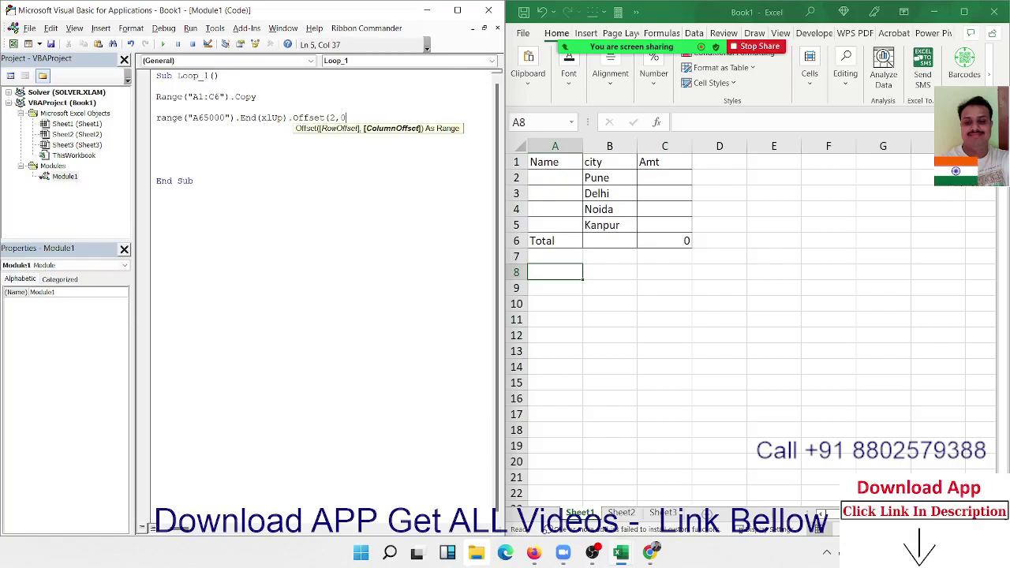
pyautogui.write(').')
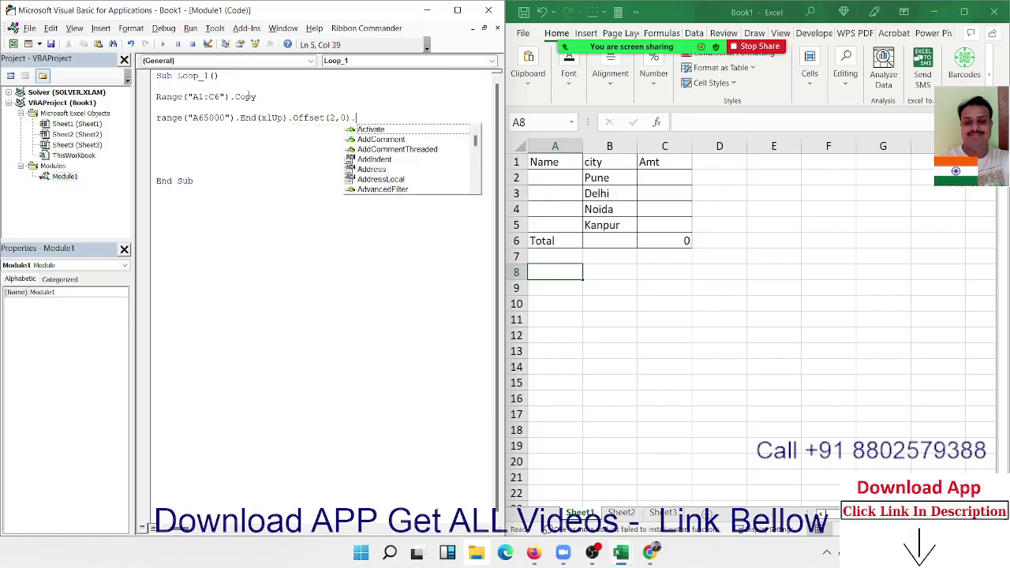
pyautogui.write('ps')
pyautogui.press('Down')
pyautogui.press('Down')
pyautogui.press('Down')
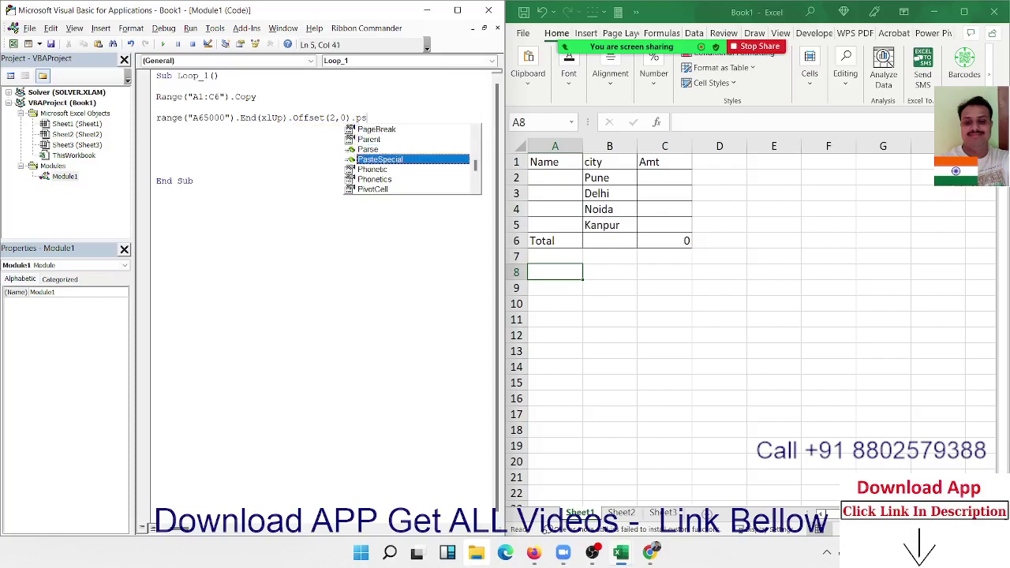
pyautogui.press('Tab')
pyautogui.press('Return')
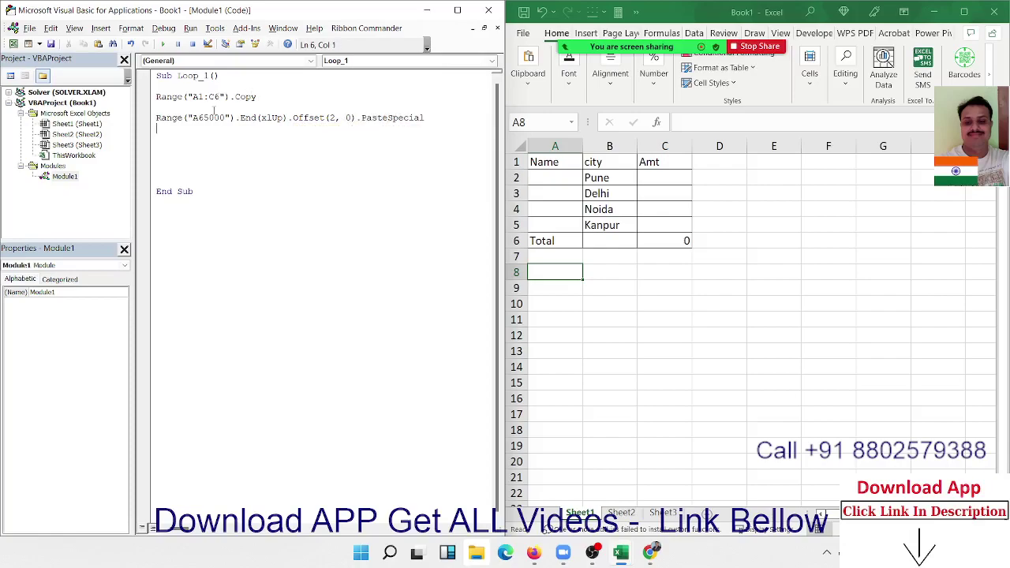
pyautogui.click(216, 109)
pyautogui.press('Delete')
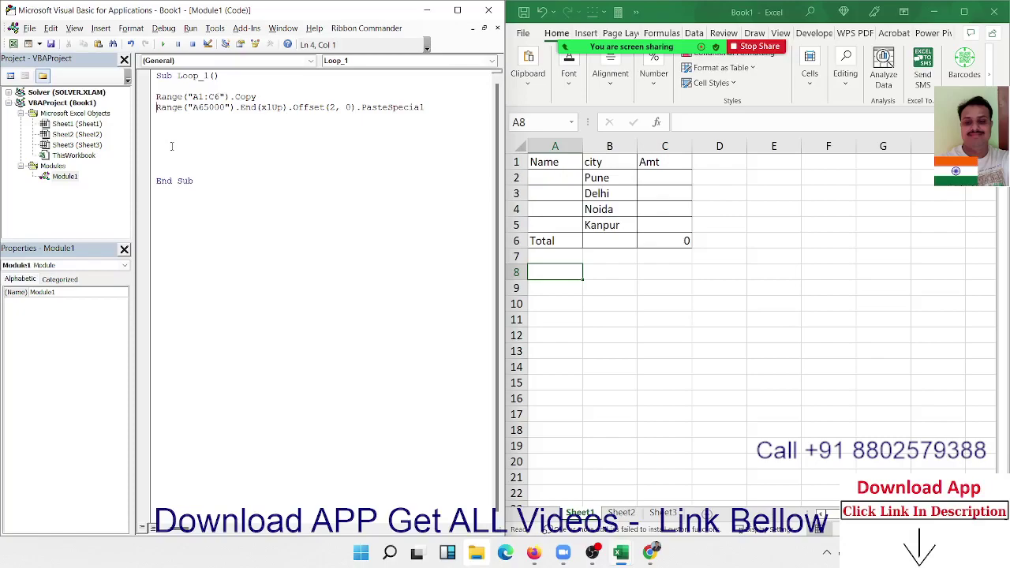
# Duplicate the PasteSpecial line so four identical paste statements follow the Copy line.
pyautogui.press('Return')
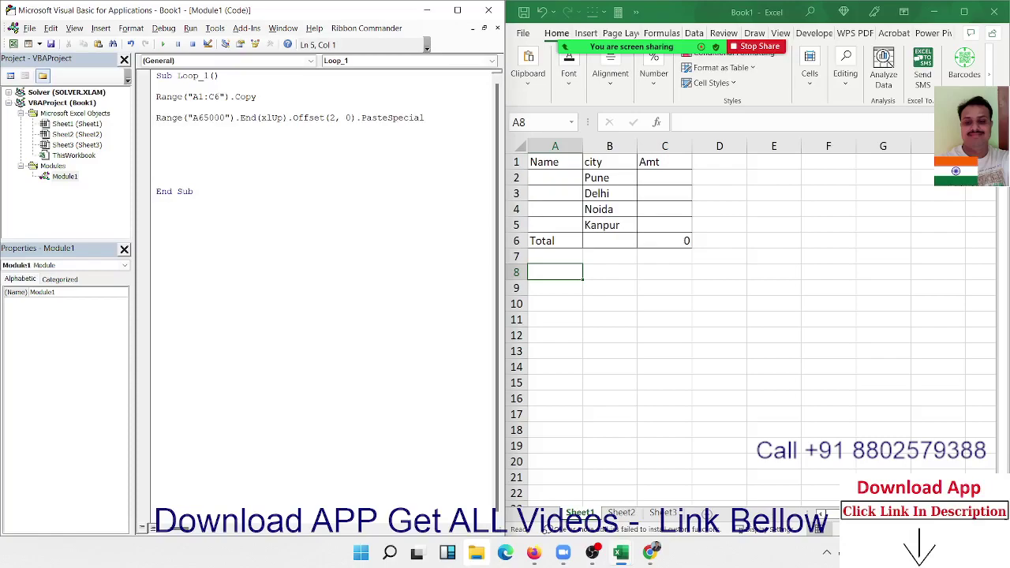
pyautogui.press('Up')
pyautogui.press('Up')
pyautogui.hotkey('shift', 'Down')
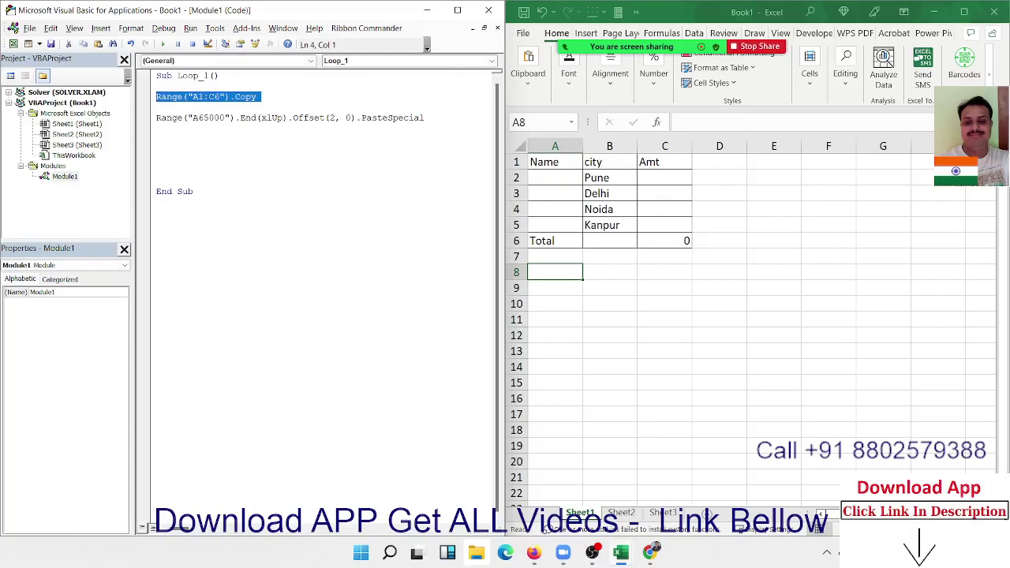
pyautogui.press('Down')
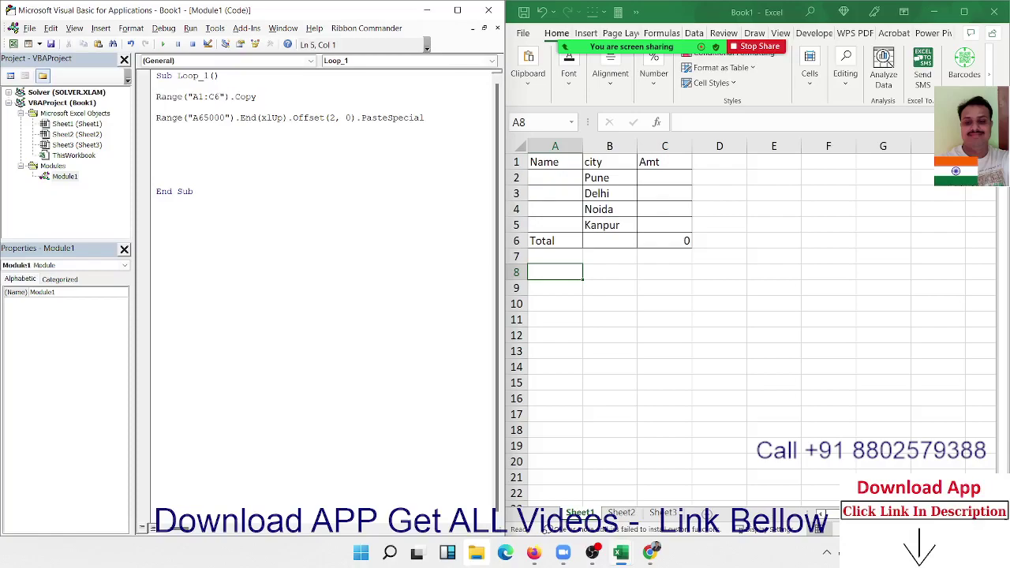
pyautogui.hotkey('shift', 'Down')
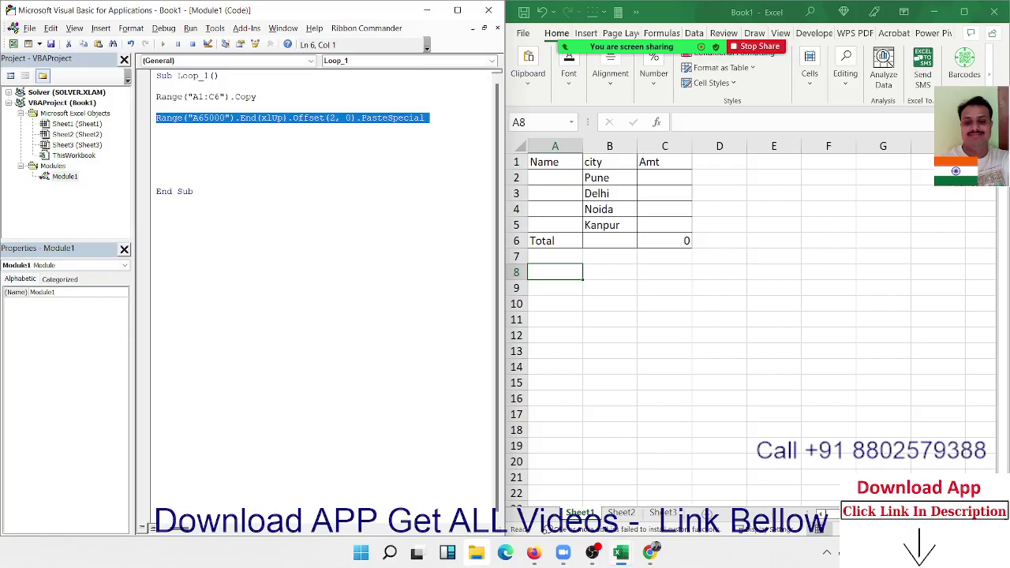
pyautogui.press('Up')
pyautogui.press('Up')
pyautogui.press('Up')
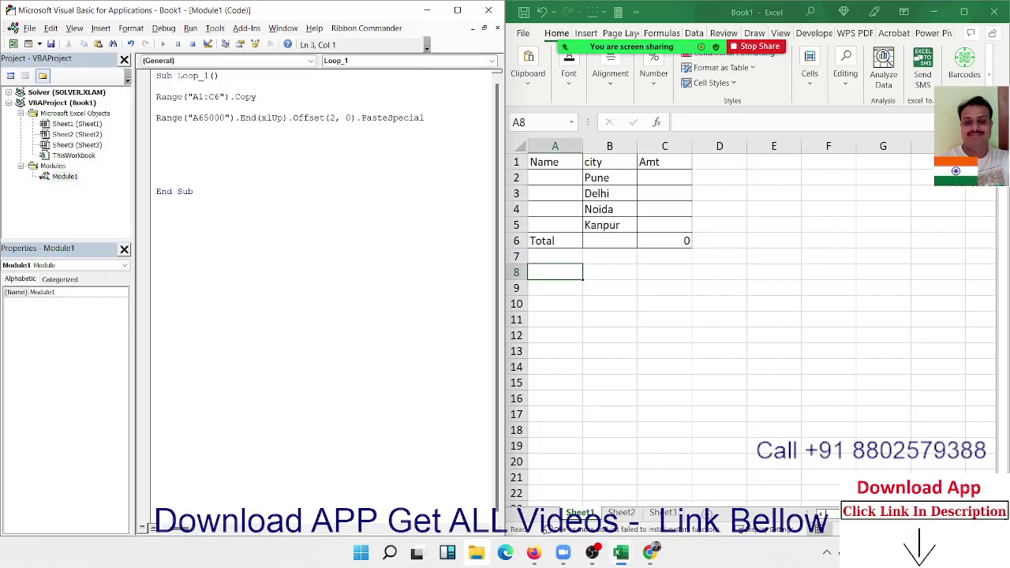
pyautogui.hotkey('shift', 'Down')
pyautogui.press('Down')
pyautogui.hotkey('shift', 'Down')
pyautogui.click(156, 128)
pyautogui.hotkey('ctrl', 'v')
pyautogui.hotkey('ctrl', 'v')
pyautogui.hotkey('ctrl', 'v')
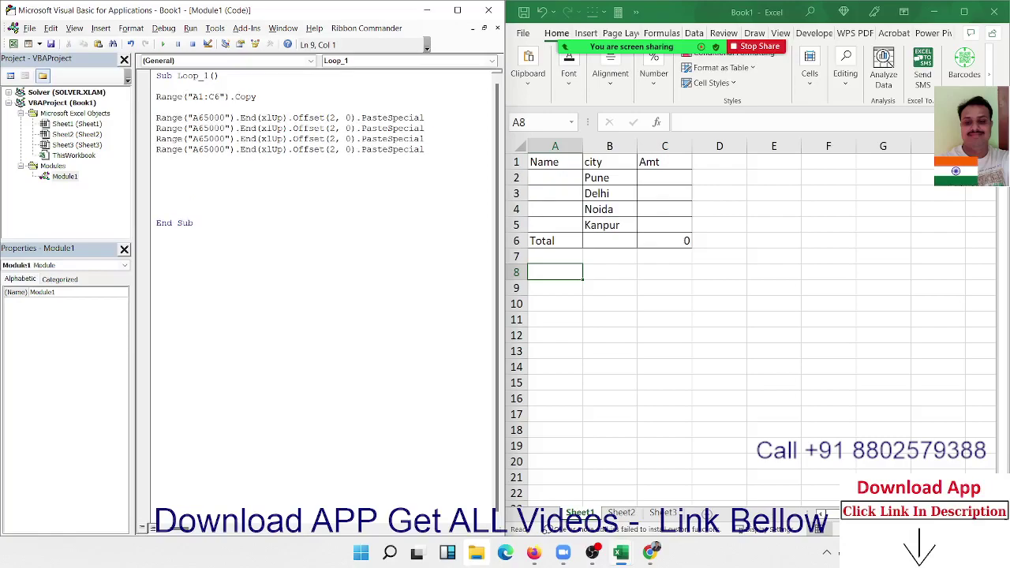
# Run Loop_1 and scroll through the stacked table copies in Excel.
pyautogui.click(163, 45)
pyautogui.scroll(6, 628, 323)
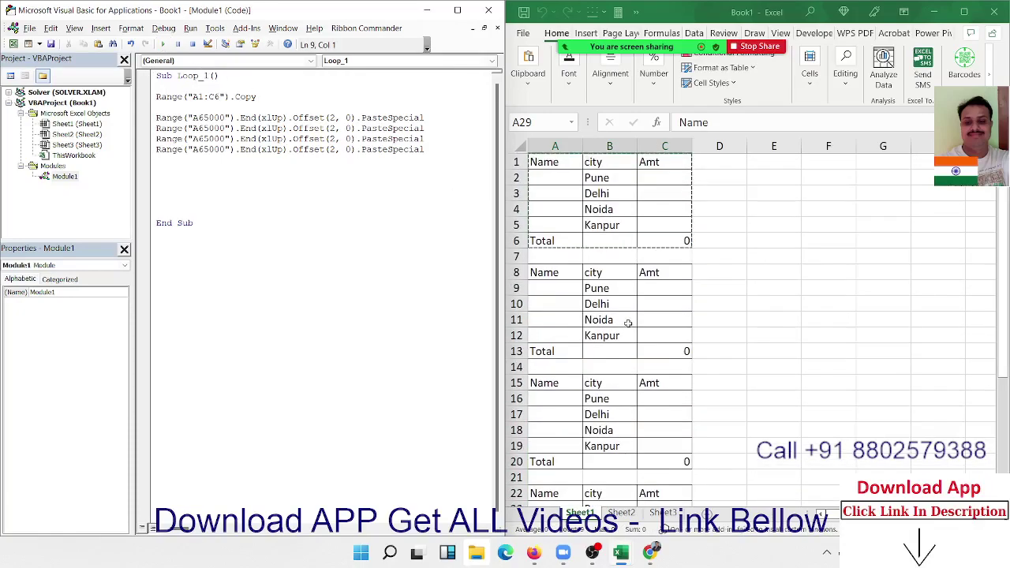
pyautogui.scroll(-7, 626, 327)
pyautogui.scroll(-3, 626, 328)
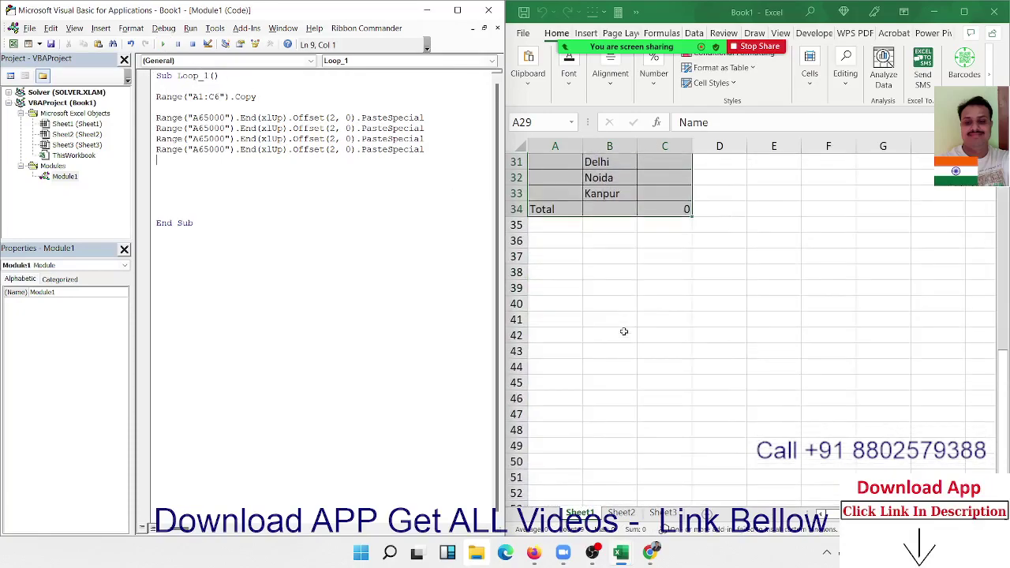
pyautogui.scroll(3, 623, 329)
pyautogui.scroll(7, 624, 329)
# Clear the pasted copies in rows 8–35, then select the three redundant PasteSpecial lines.
pyautogui.moveTo(516, 272); pyautogui.dragTo(517, 488)
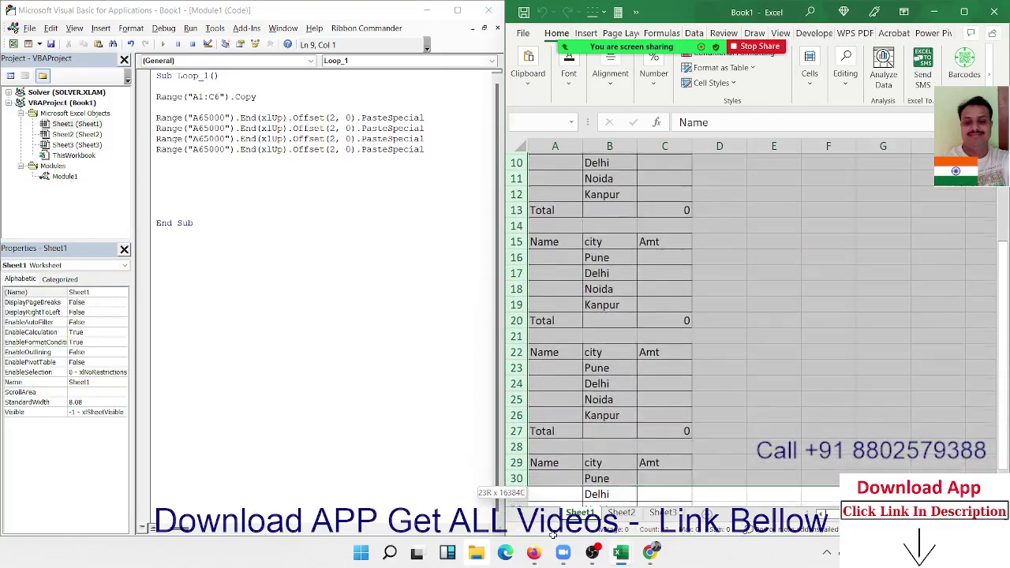
pyautogui.moveTo(550, 522); pyautogui.dragTo(536, 422)
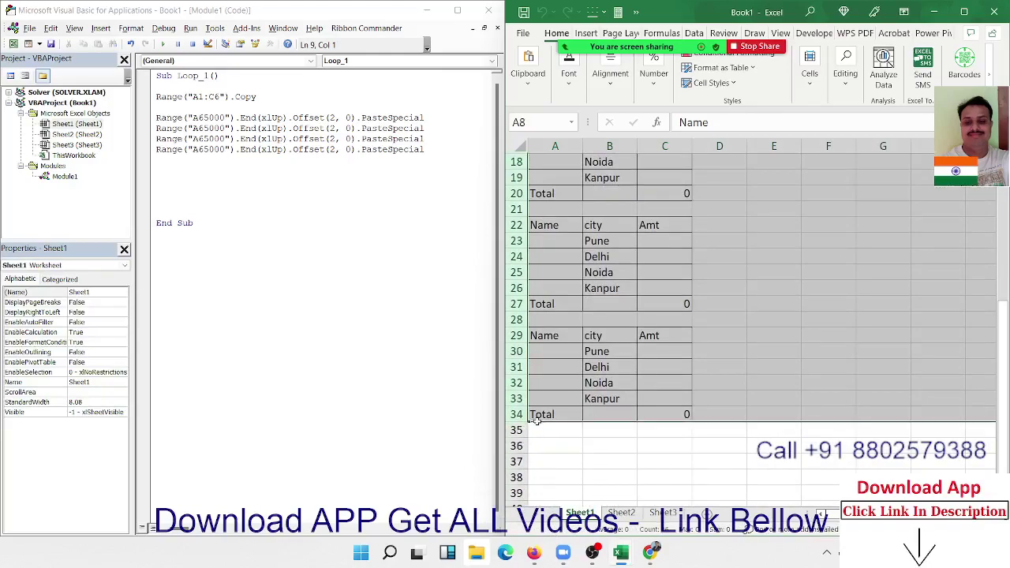
pyautogui.scroll(6, 536, 422)
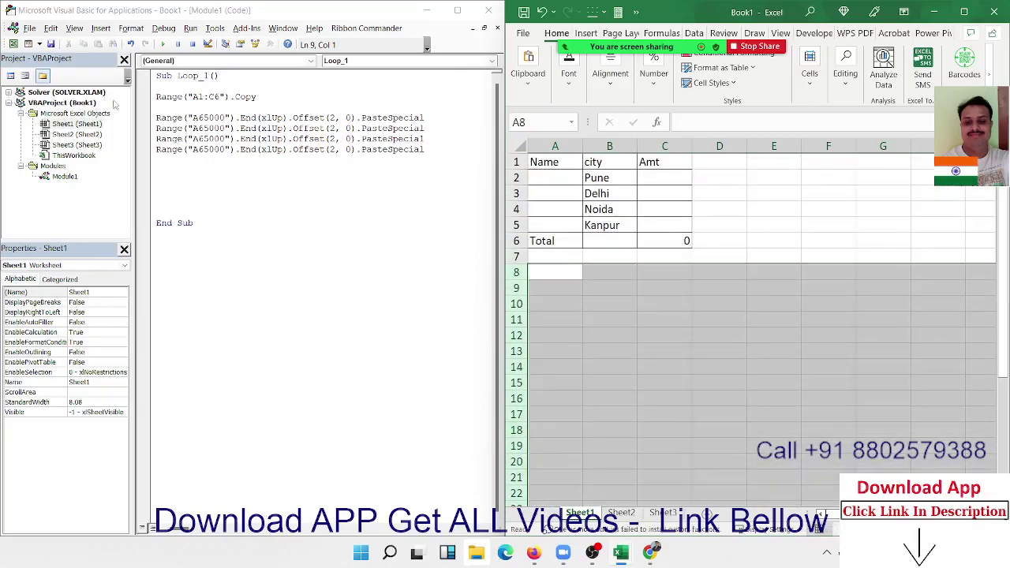
pyautogui.moveTo(157, 128); pyautogui.dragTo(204, 160)
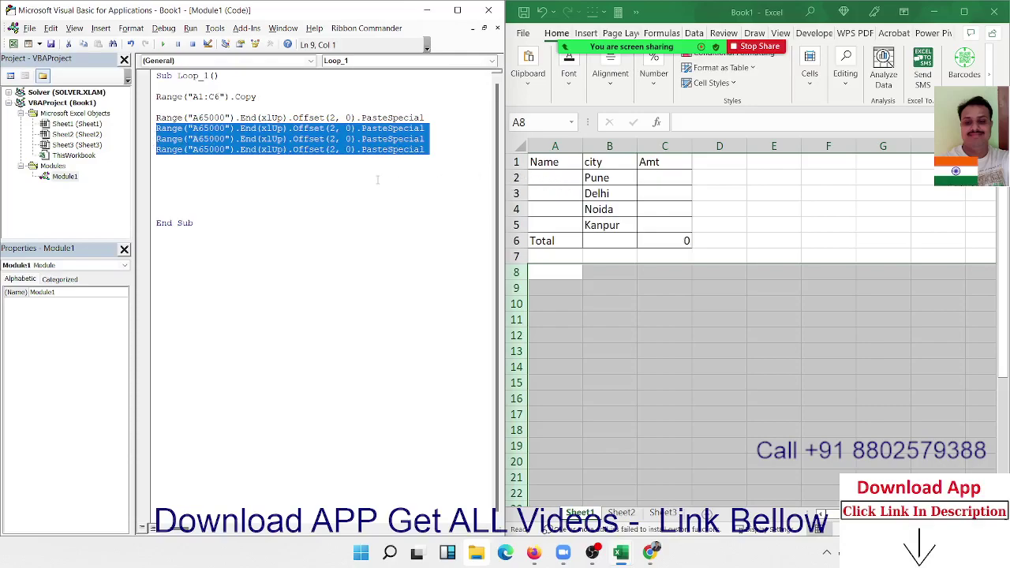
# Delete the duplicate paste lines and add For i = 1 To 5 above the remaining one.
pyautogui.press('Delete')
pyautogui.press('Return')
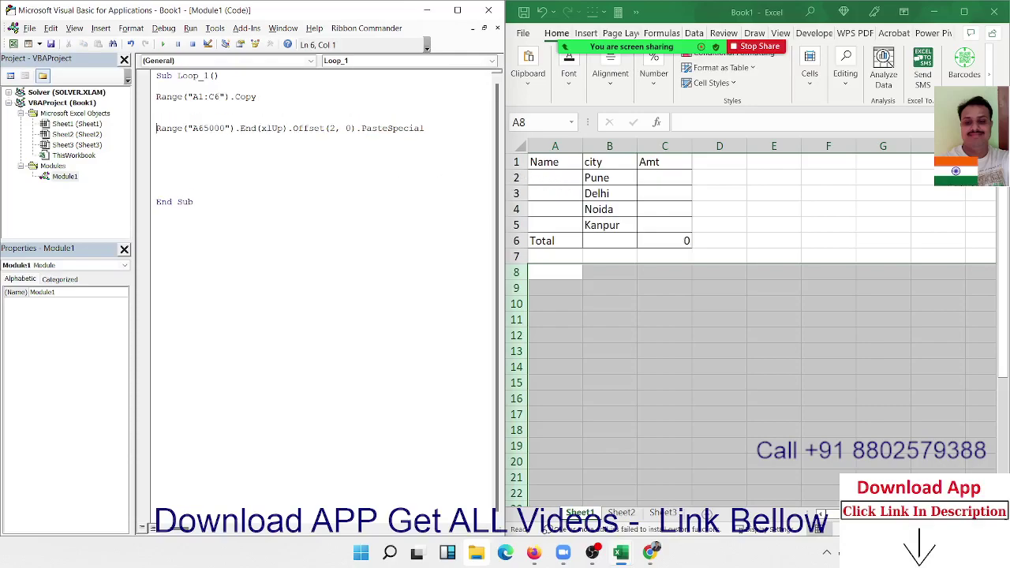
pyautogui.press('Return')
pyautogui.press('Up')
pyautogui.press('Return')
pyautogui.click(156, 128)
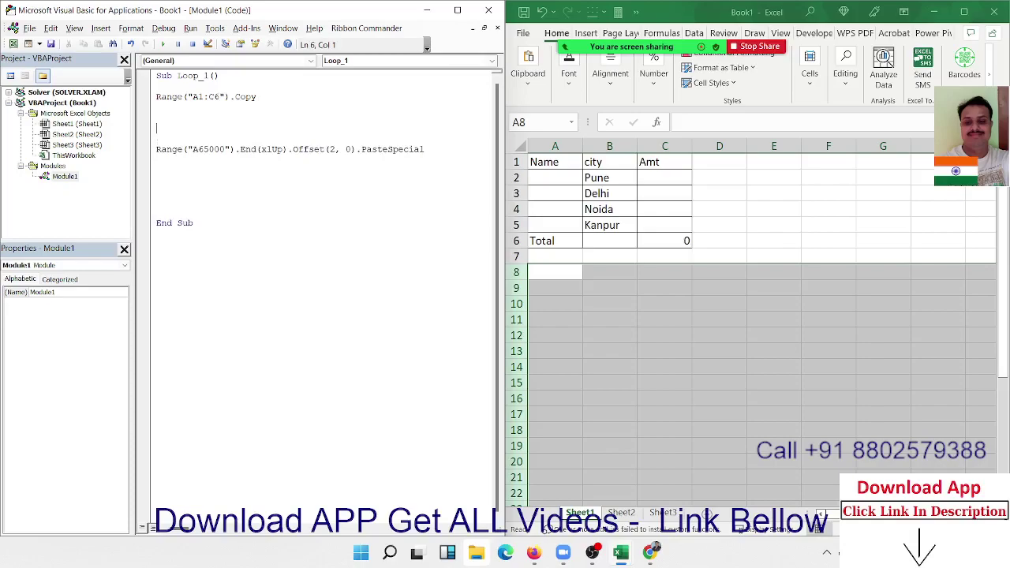
pyautogui.write('for ')
pyautogui.write('i = ')
pyautogui.write('1 to ')
pyautogui.write('5')
pyautogui.press('Down')
pyautogui.press('Up')
pyautogui.hotkey('shift', 'Left')
# Close the loop with Next i below the PasteSpecial line.
pyautogui.click(157, 170)
pyautogui.write('next ')
pyautogui.write('i')
pyautogui.press('Return')
# Run Loop_1 to test the five-pass paste loop.
pyautogui.click(303, 149)
pyautogui.click(164, 45)
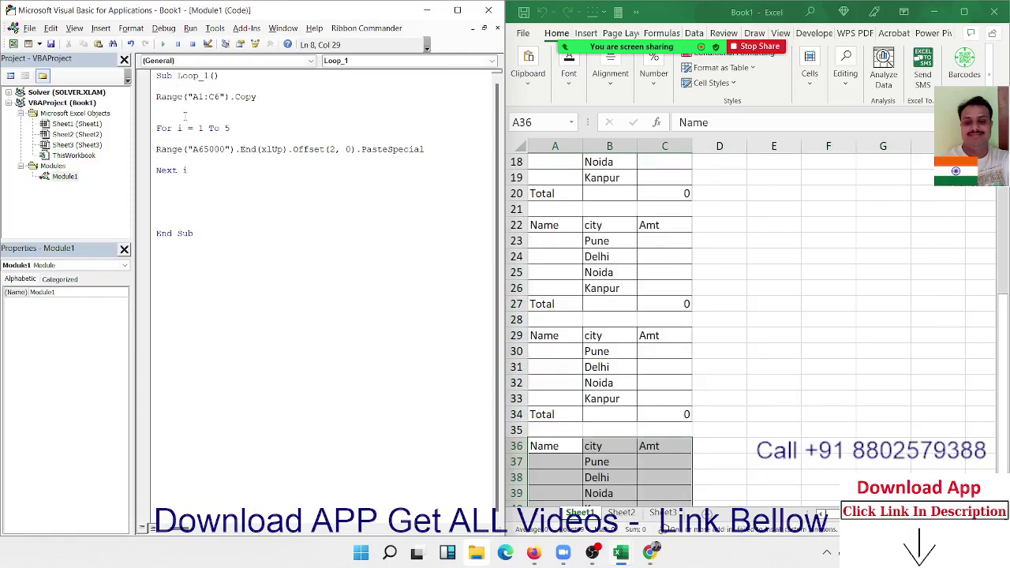
pyautogui.click(220, 137)
pyautogui.doubleClick(225, 128)
pyautogui.click(173, 128)
# Clear the pasted table copies from row 8 downward in Excel.
pyautogui.scroll(6, 558, 354)
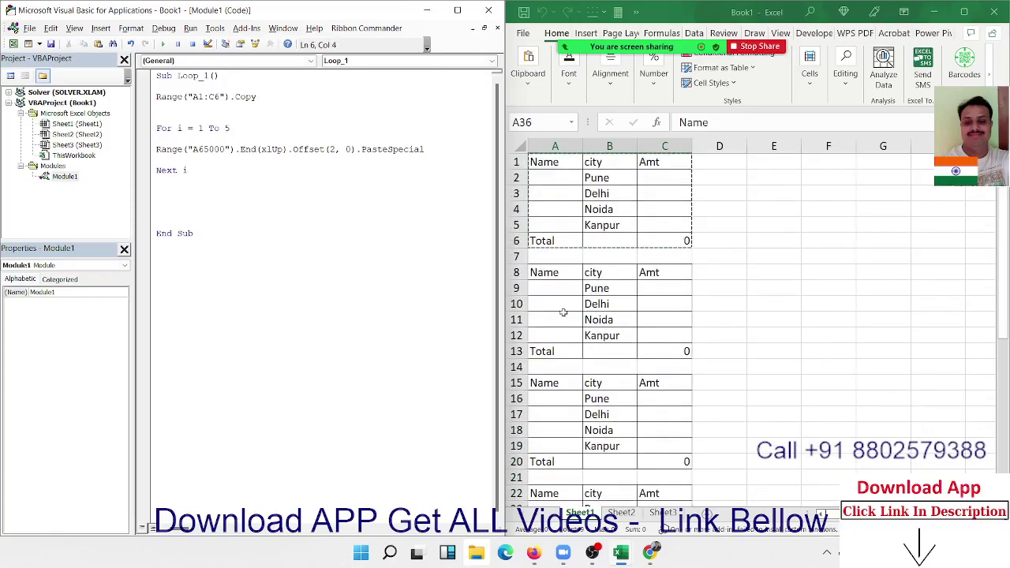
pyautogui.moveTo(512, 272)
pyautogui.mouseDown()
pyautogui.moveTo(546, 539)
pyautogui.moveTo(539, 398)
pyautogui.mouseUp()
pyautogui.scroll(8, 539, 393)
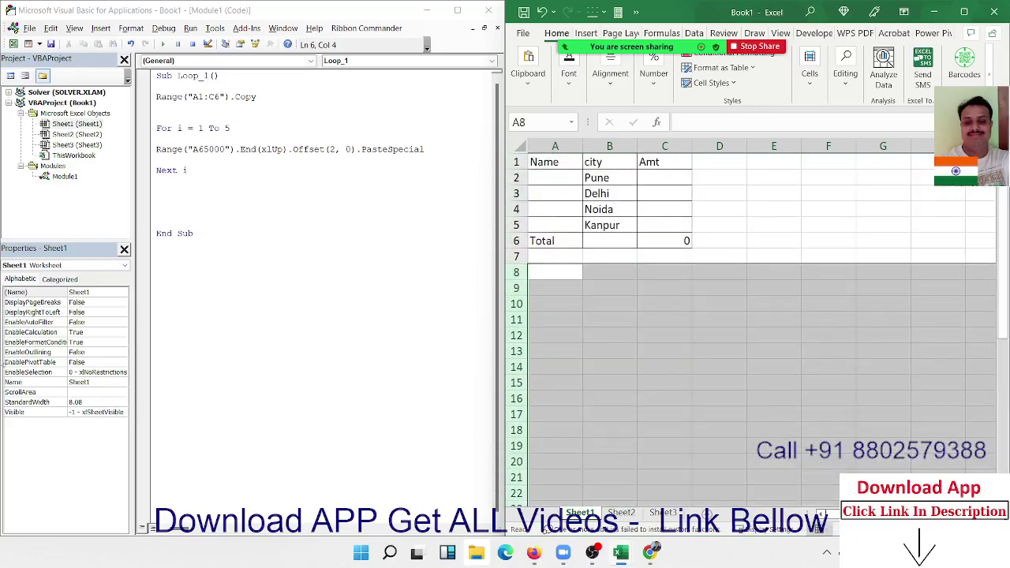
# Highlight the loop variable i in the For i = 1 To 5 line.
pyautogui.click(180, 128)
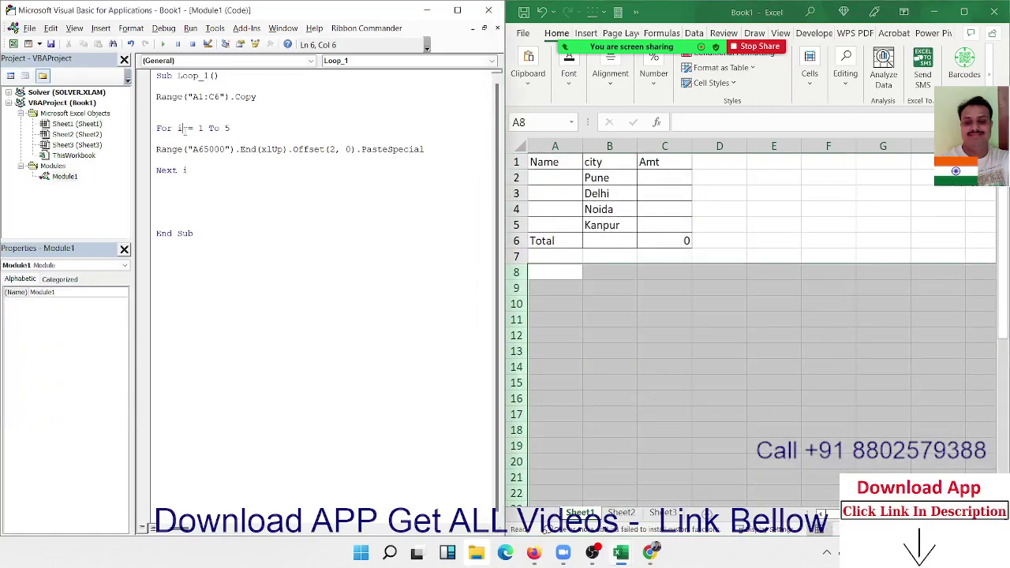
pyautogui.doubleClick(180, 128)
pyautogui.write('i')
pyautogui.doubleClick(178, 130)
pyautogui.click(181, 130)
pyautogui.doubleClick(180, 128)
# Step through Loop_1 with F8, pasting copies at rows 8, 15, 22 and 29 until End Sub.
pyautogui.press('F8')
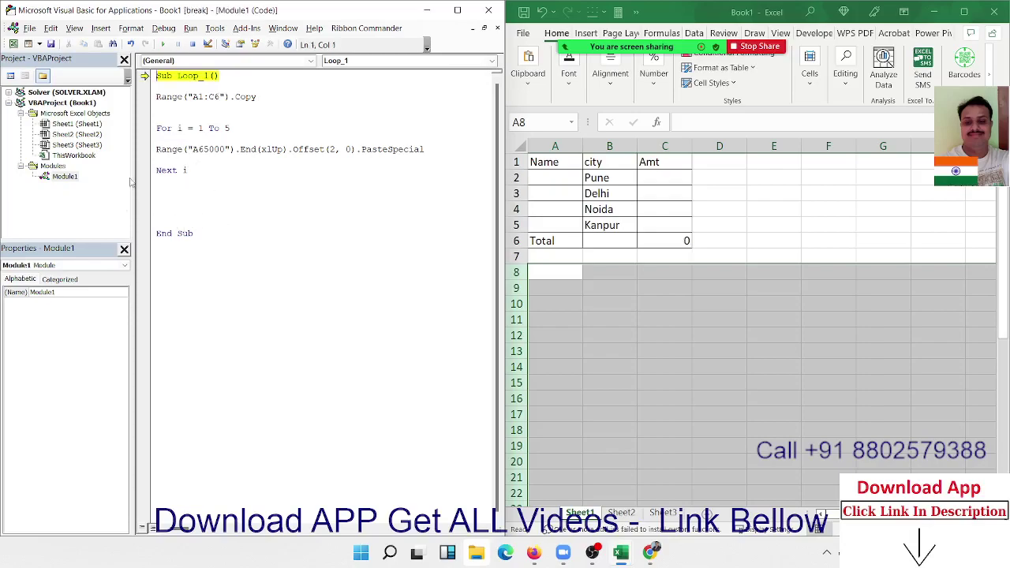
pyautogui.press('F8')
pyautogui.press('F8')
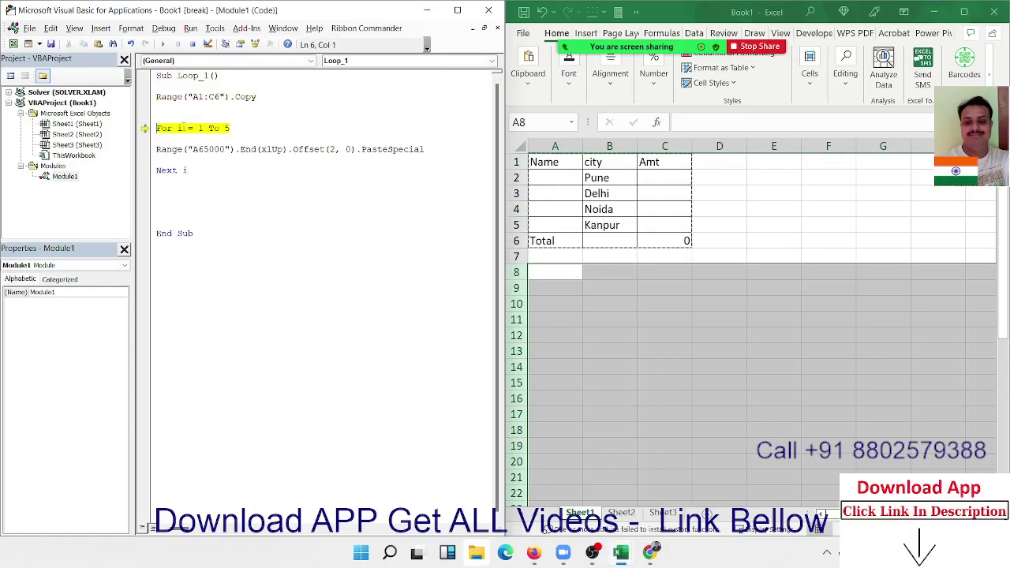
pyautogui.moveTo(181, 128)
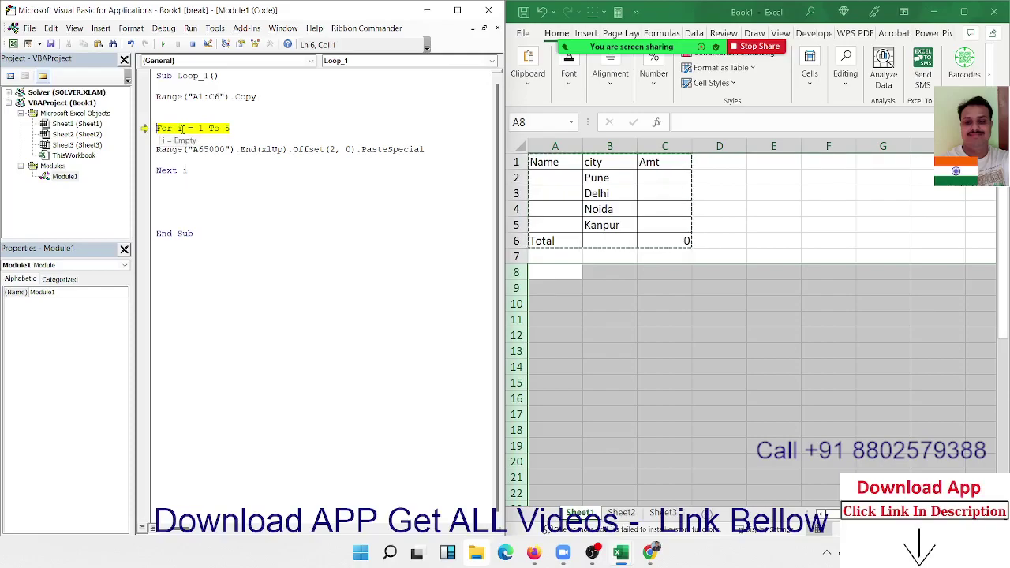
pyautogui.press('F8')
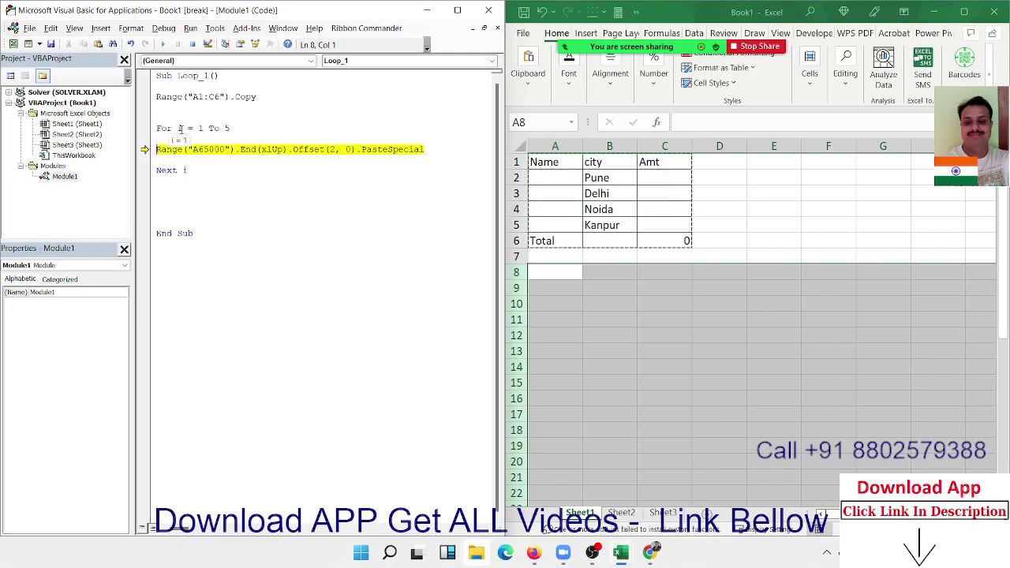
pyautogui.press('F8')
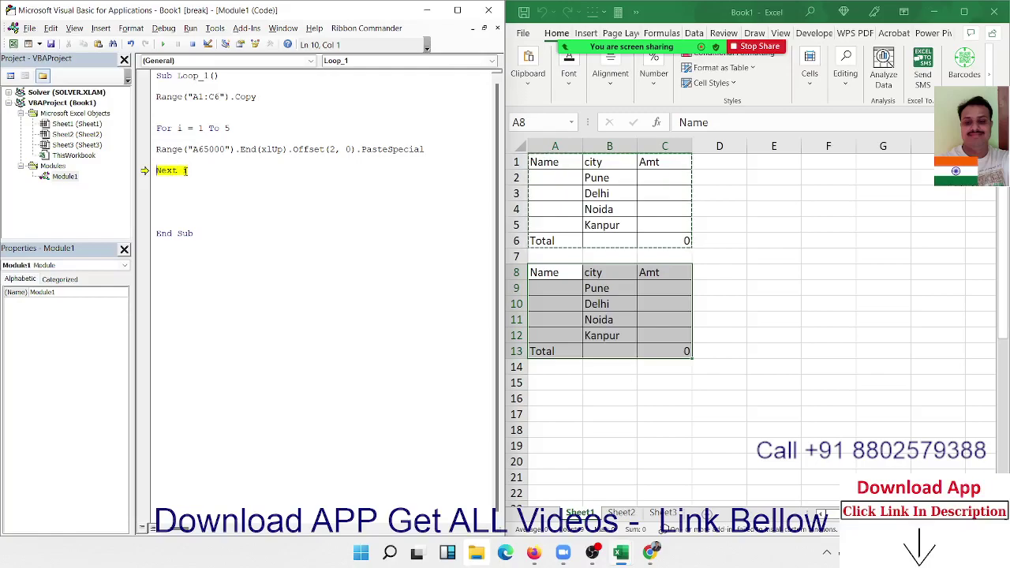
pyautogui.moveTo(185, 170)
pyautogui.press('F8')
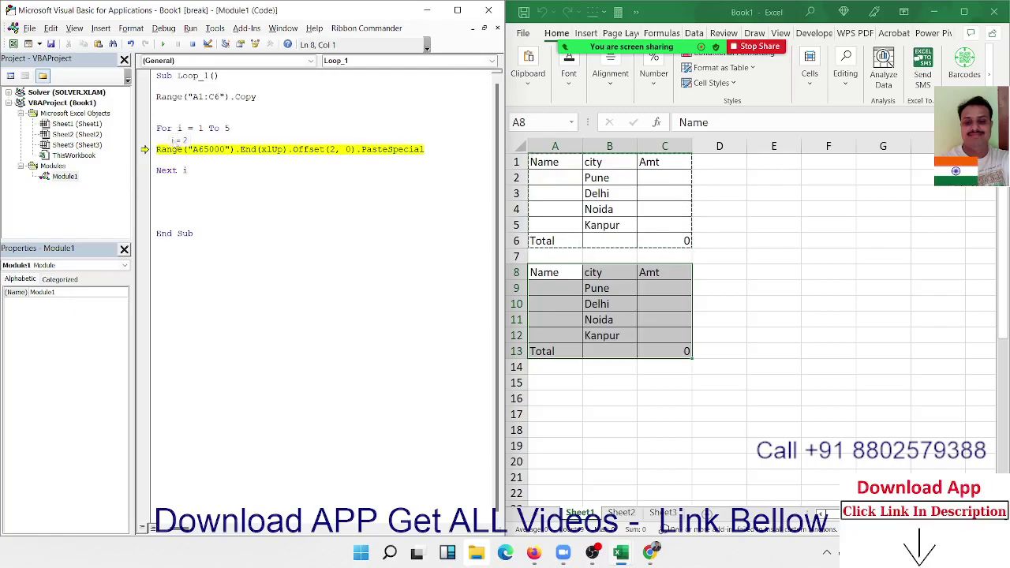
pyautogui.press('F8')
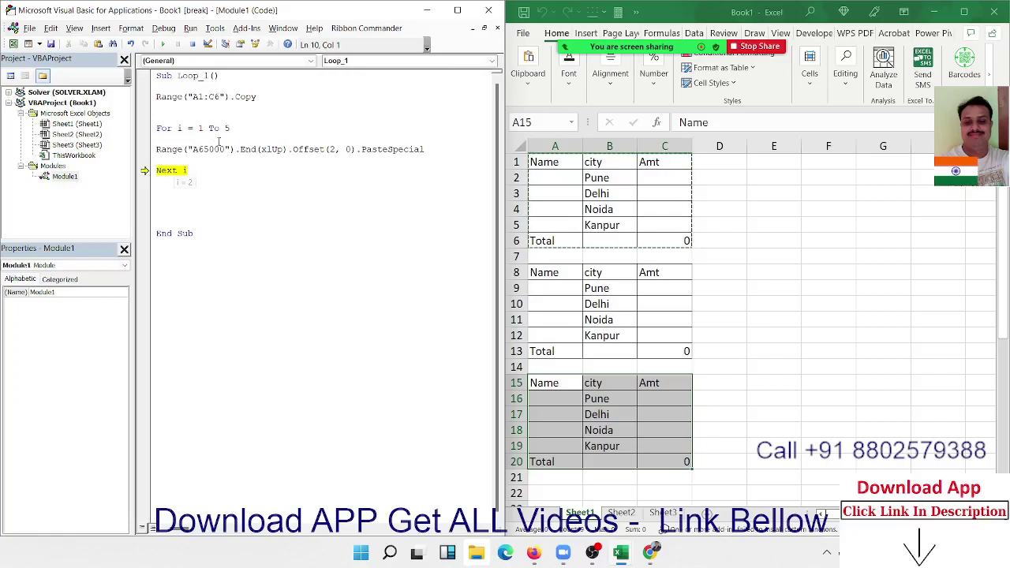
pyautogui.press('F8')
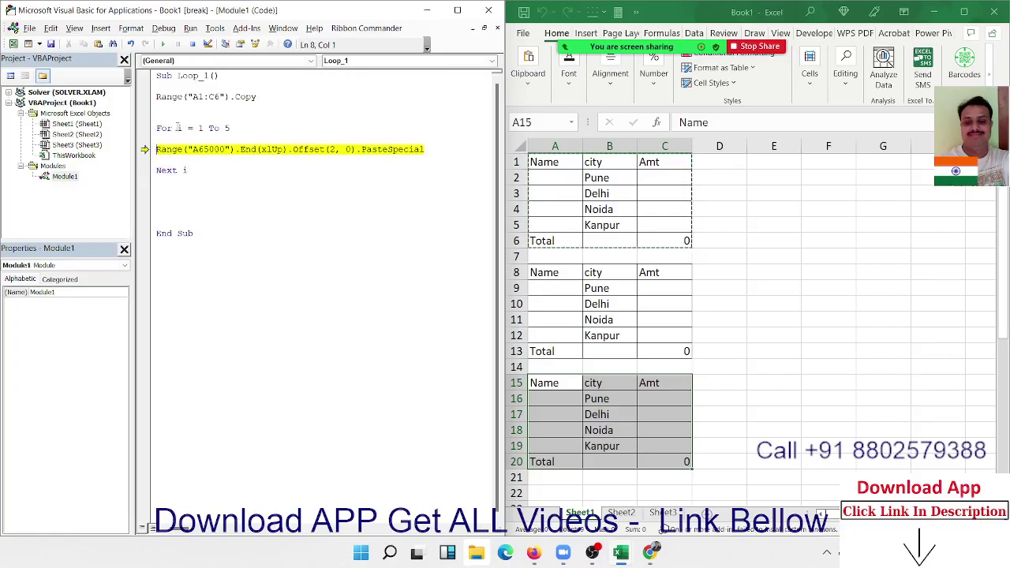
pyautogui.press('F8')
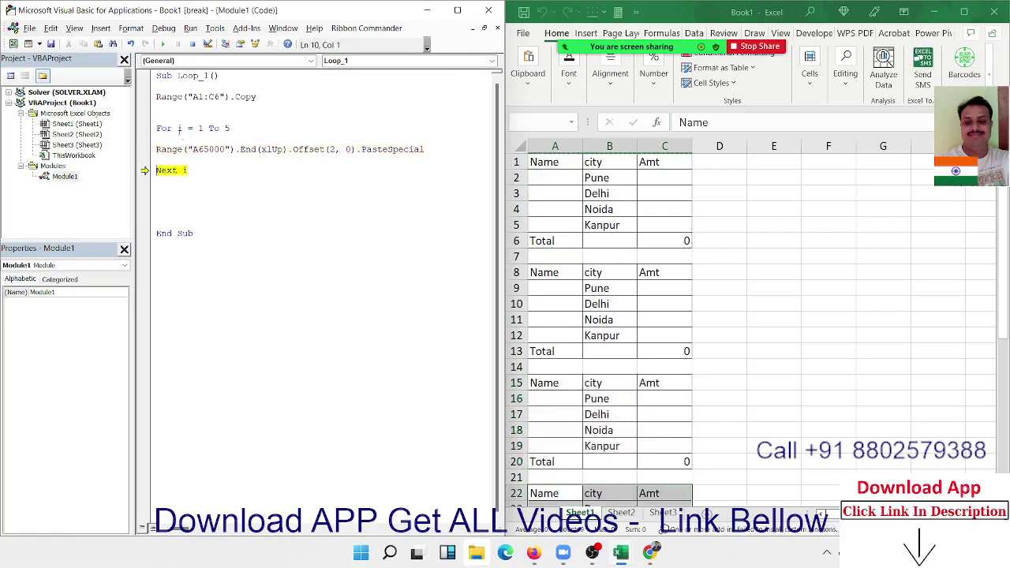
pyautogui.press('F8')
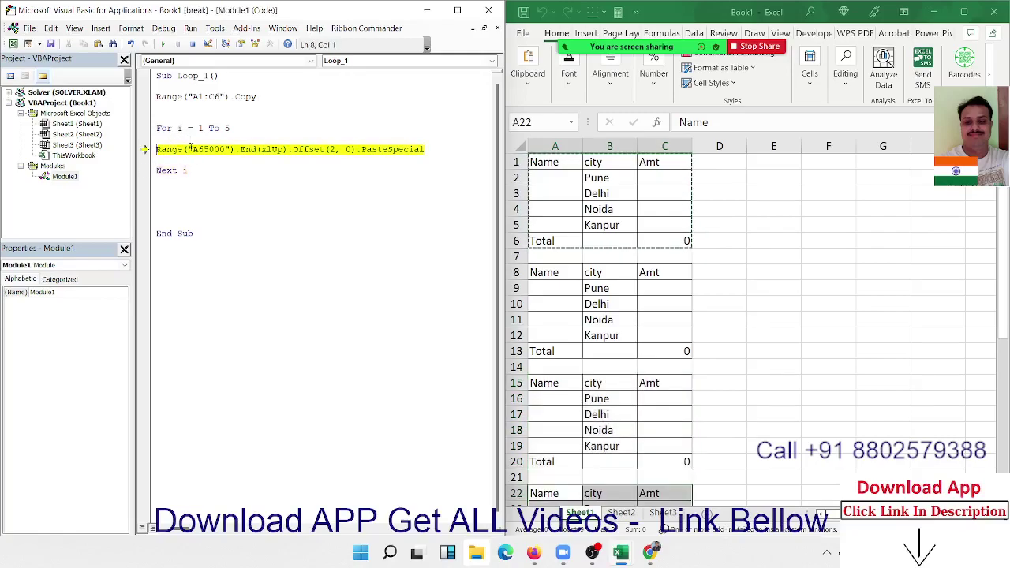
pyautogui.press('F8')
pyautogui.press('F8')
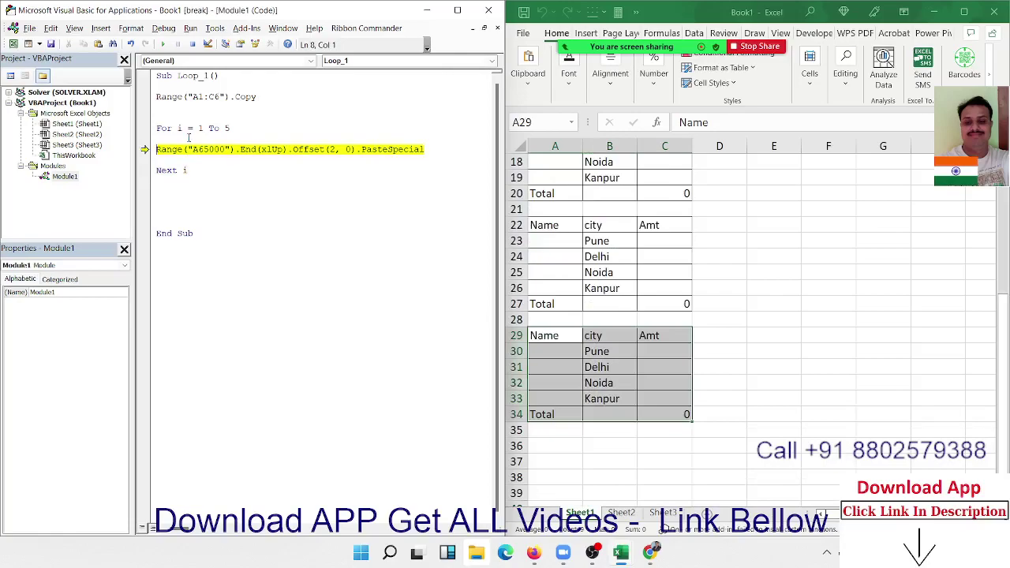
pyautogui.press('F8')
pyautogui.press('F8')
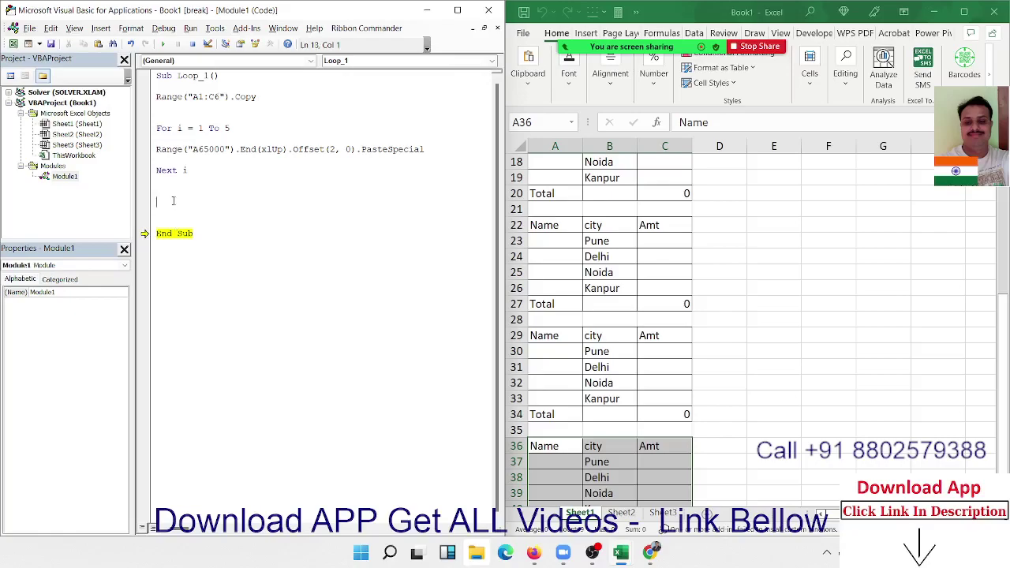
pyautogui.press('F8')
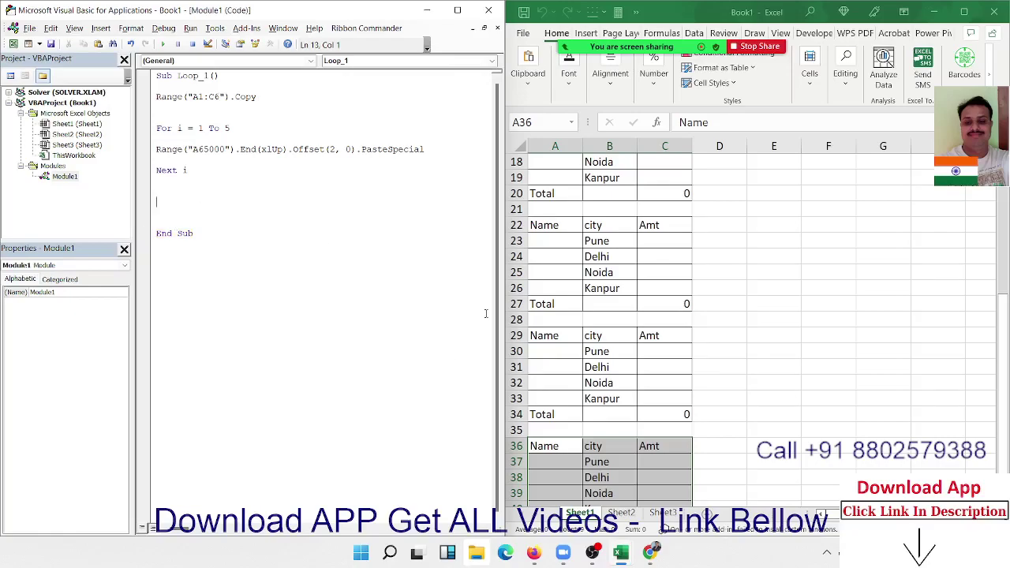
# Highlight the loop range i = 1 To 5 in the For line.
pyautogui.click(253, 211)
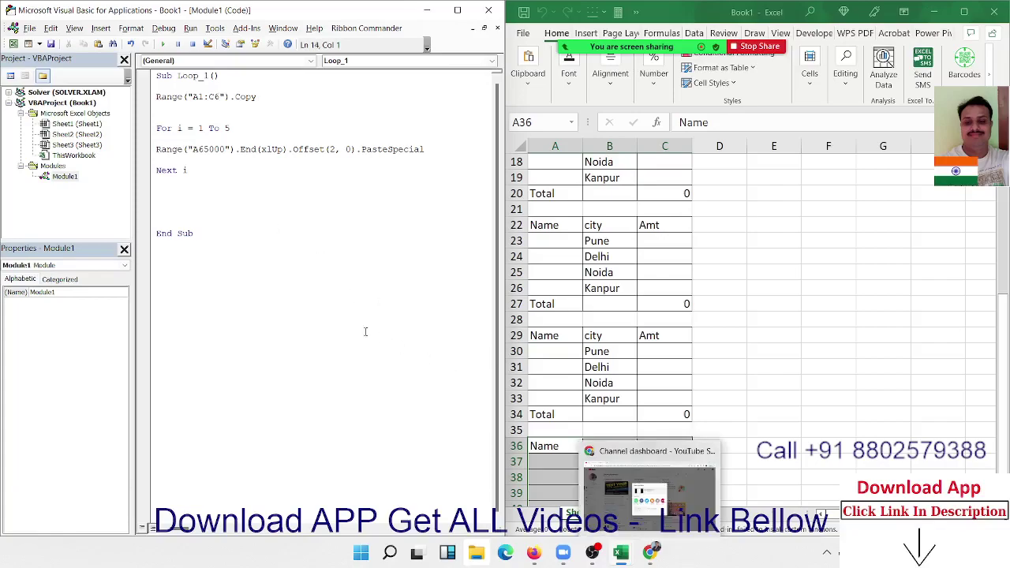
pyautogui.doubleClick(177, 129)
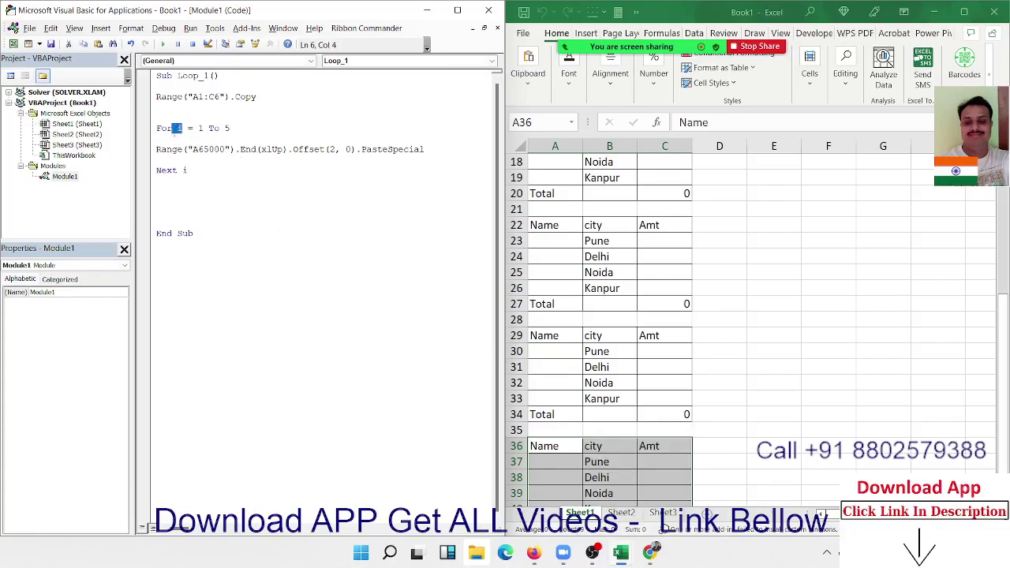
pyautogui.moveTo(177, 129); pyautogui.dragTo(236, 129)
pyautogui.click(177, 130)
# Switch Excel to Sheet2 and create a new loop_2 macro below Loop_1.
pyautogui.click(635, 514)
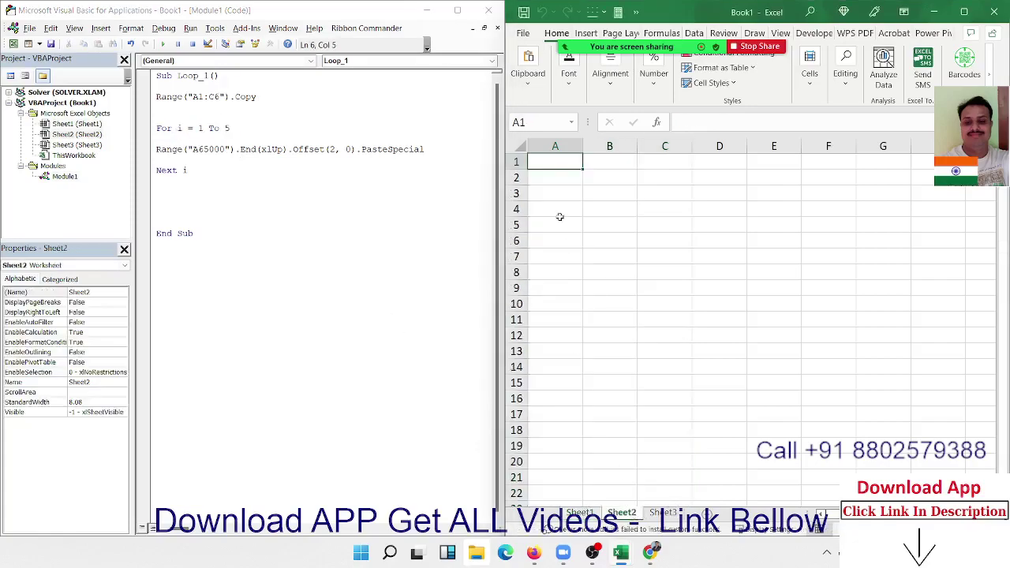
pyautogui.click(183, 180)
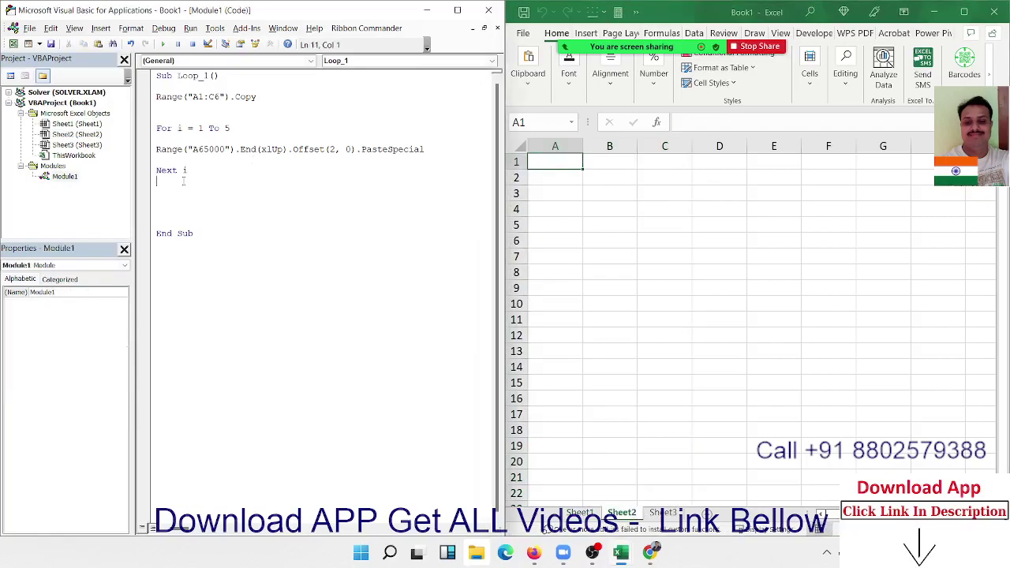
pyautogui.press('Delete')
pyautogui.press('Delete')
pyautogui.press('Delete')
pyautogui.press('Delete')
pyautogui.press('Down')
pyautogui.press('Down')
pyautogui.write('s')
pyautogui.write('ub loop')
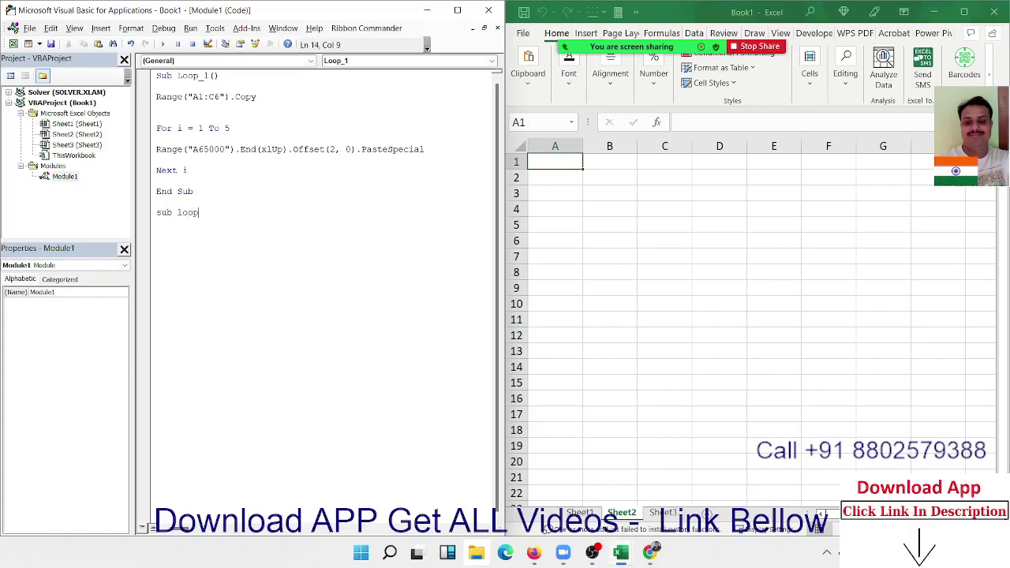
pyautogui.write('_2')
pyautogui.press('Return')
# Add a For i = 1 To 100 … Next i loop inside loop_2.
pyautogui.press('Return')
pyautogui.press('Return')
pyautogui.press('Return')
pyautogui.press('Return')
pyautogui.press('Up')
pyautogui.press('Up')
pyautogui.press('Up')
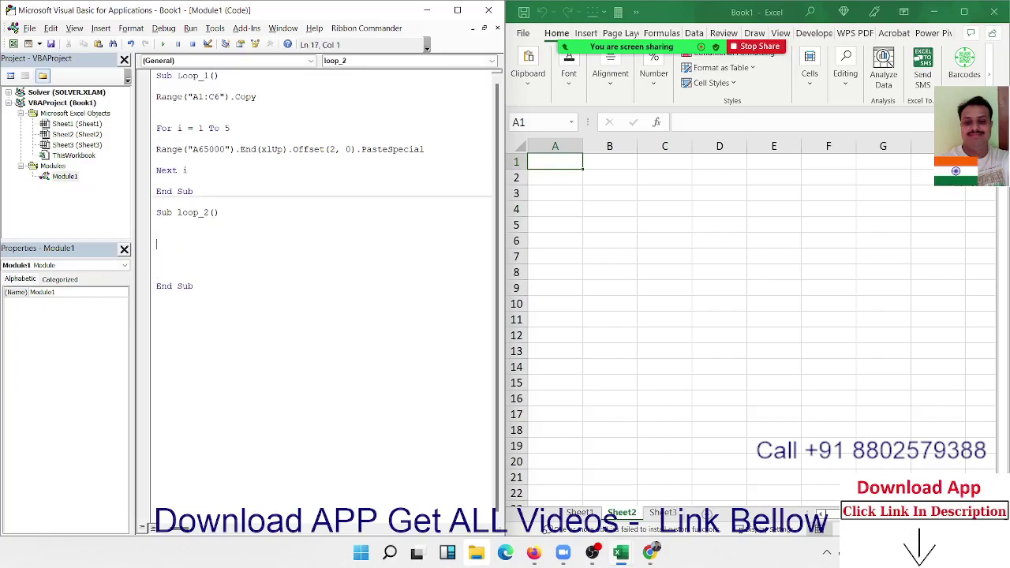
pyautogui.write('for ')
pyautogui.write('i = 1 ')
pyautogui.write('to 100')
pyautogui.press('Return')
pyautogui.press('Return')
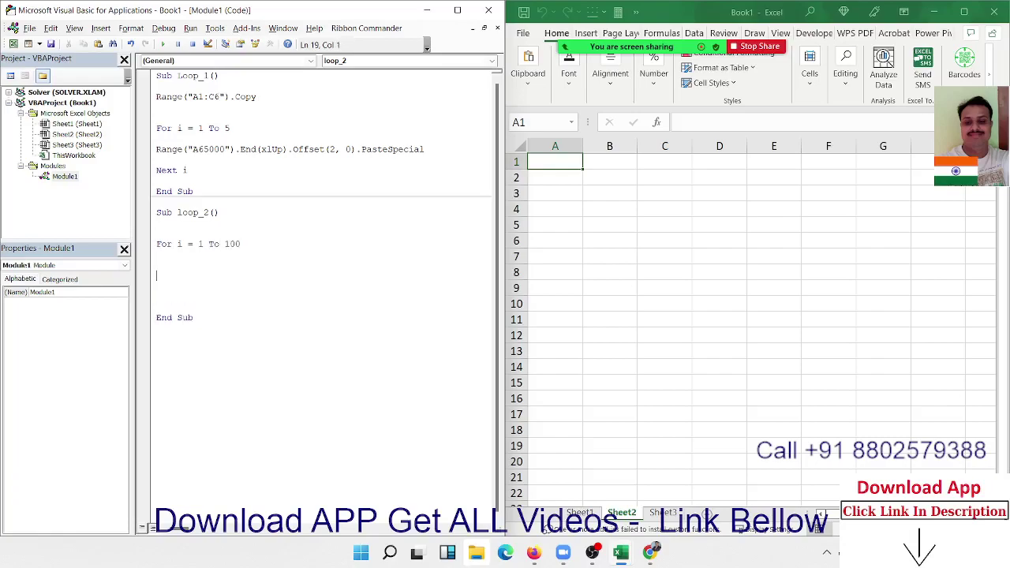
pyautogui.write('ne')
pyautogui.write('xt i')
pyautogui.press('Up')
pyautogui.press('Return')
pyautogui.press('Return')
pyautogui.press('Up')
pyautogui.press('Up')
pyautogui.press('Up')
pyautogui.press('Up')
# Write Range("A" & i).Value = i as the loop body.
pyautogui.press('Right')
pyautogui.click(156, 265)
pyautogui.write('rang')
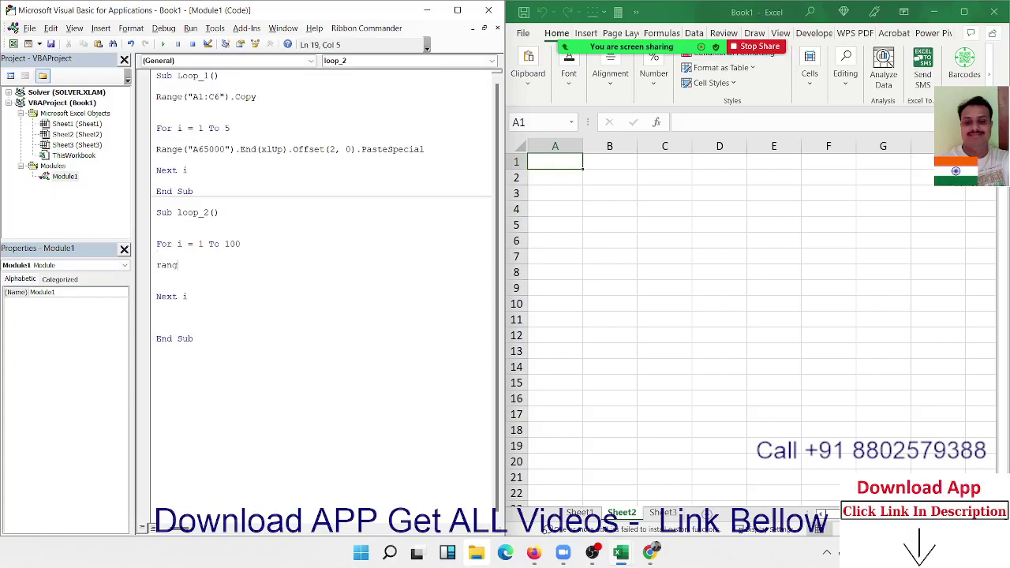
pyautogui.write('e("')
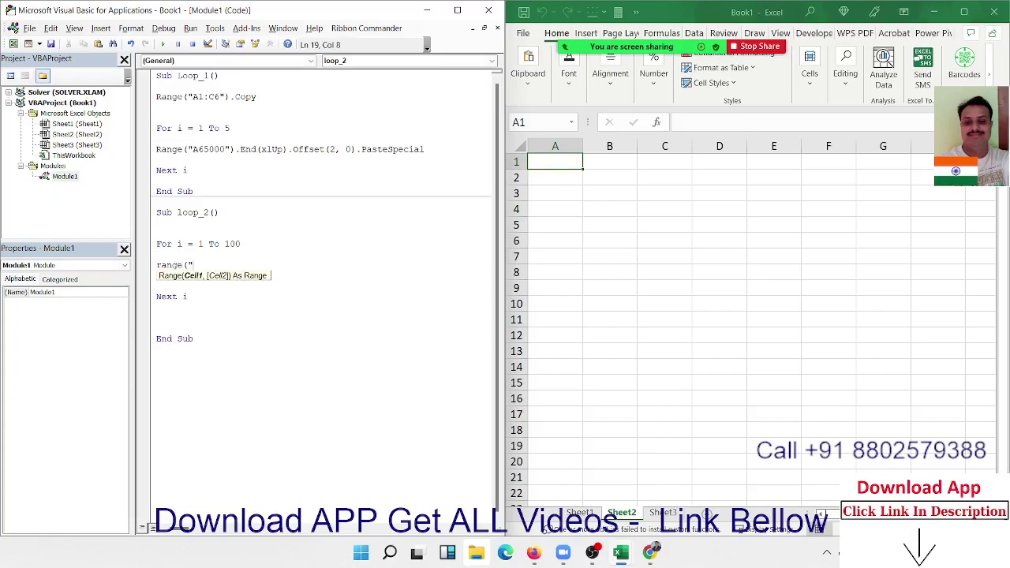
pyautogui.write('A"&')
pyautogui.write('i).')
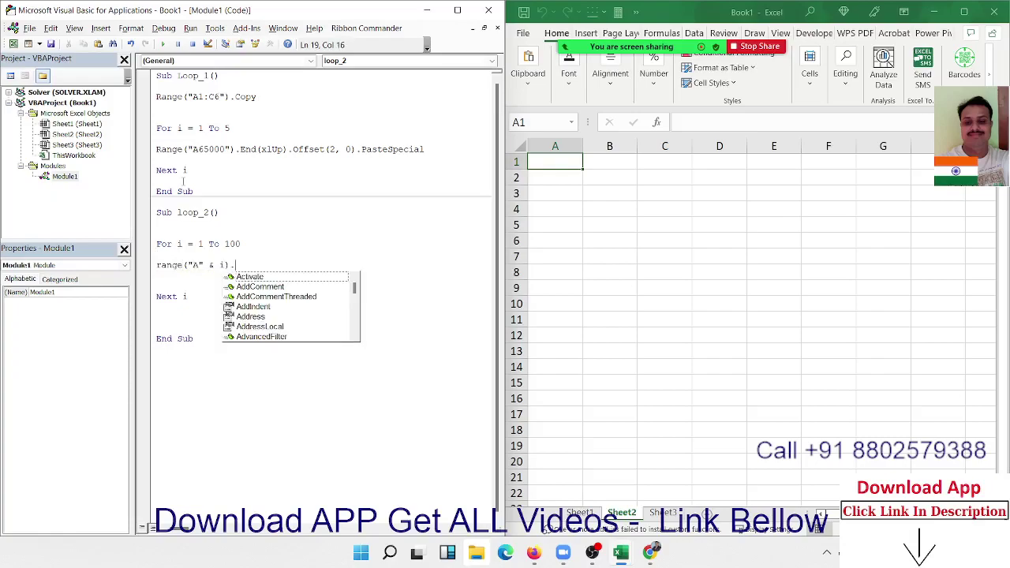
pyautogui.write('Value =')
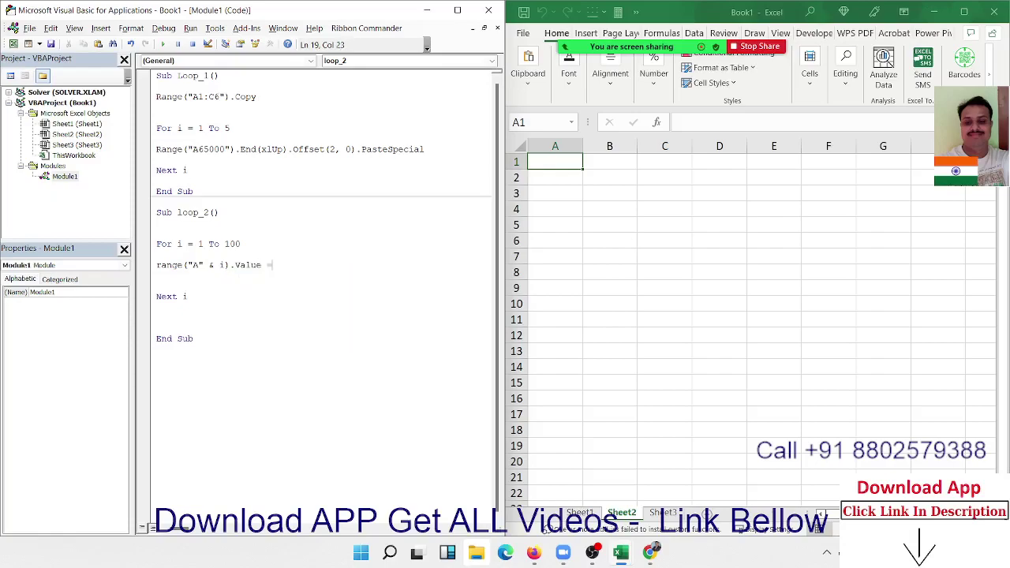
pyautogui.write(' i')
pyautogui.press('Up')
pyautogui.press('F8')
pyautogui.press('F8')
pyautogui.press('F8')
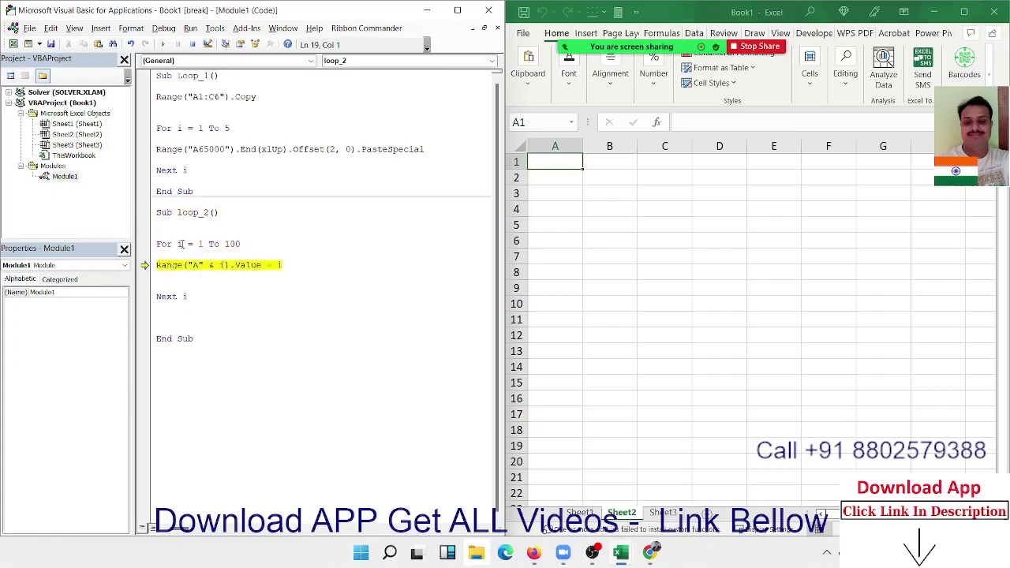
pyautogui.moveTo(181, 244)
pyautogui.moveTo(188, 265); pyautogui.dragTo(204, 265)
pyautogui.moveTo(222, 265)
pyautogui.moveTo(278, 265)
pyautogui.press('F8')
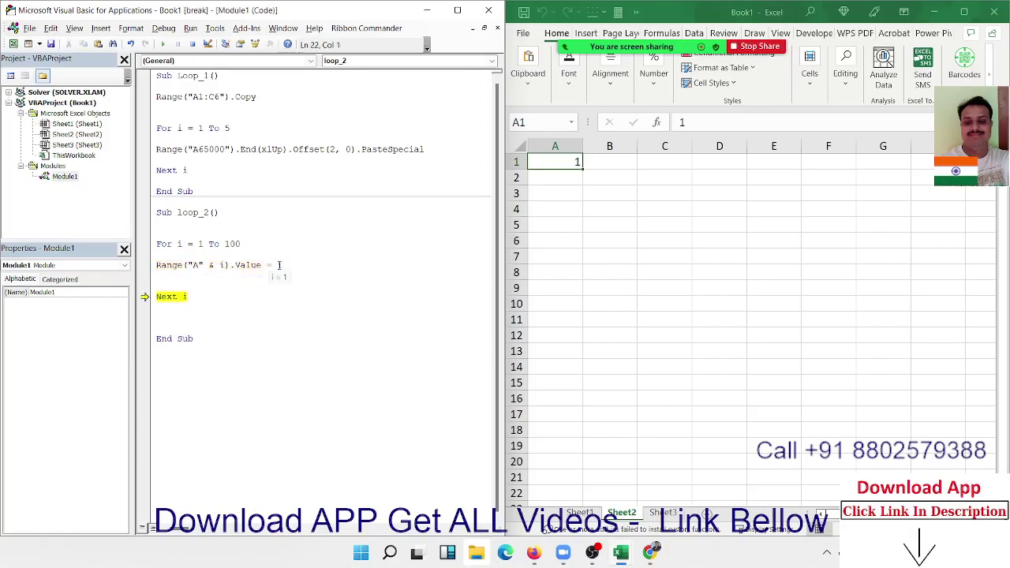
pyautogui.press('F8')
pyautogui.press('F8')
pyautogui.press('F8')
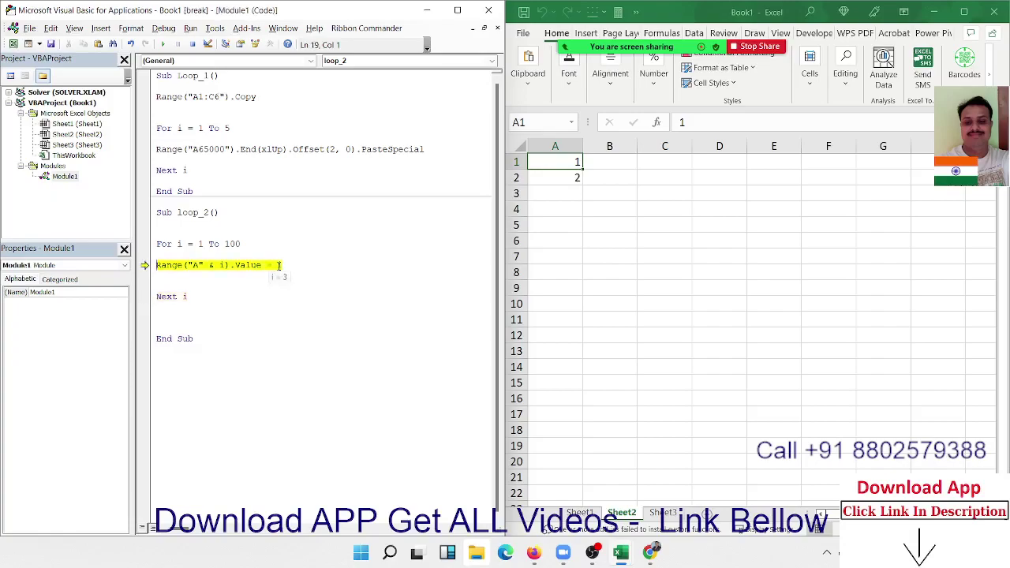
pyautogui.press('F8')
pyautogui.press('F8')
pyautogui.press('F8')
pyautogui.press('F8')
pyautogui.press('F8')
pyautogui.press('F8')
pyautogui.press('F8')
pyautogui.press('F8')
pyautogui.press('F8')
pyautogui.press('F8')
pyautogui.click(192, 44)
pyautogui.moveTo(561, 256); pyautogui.dragTo(556, 156)
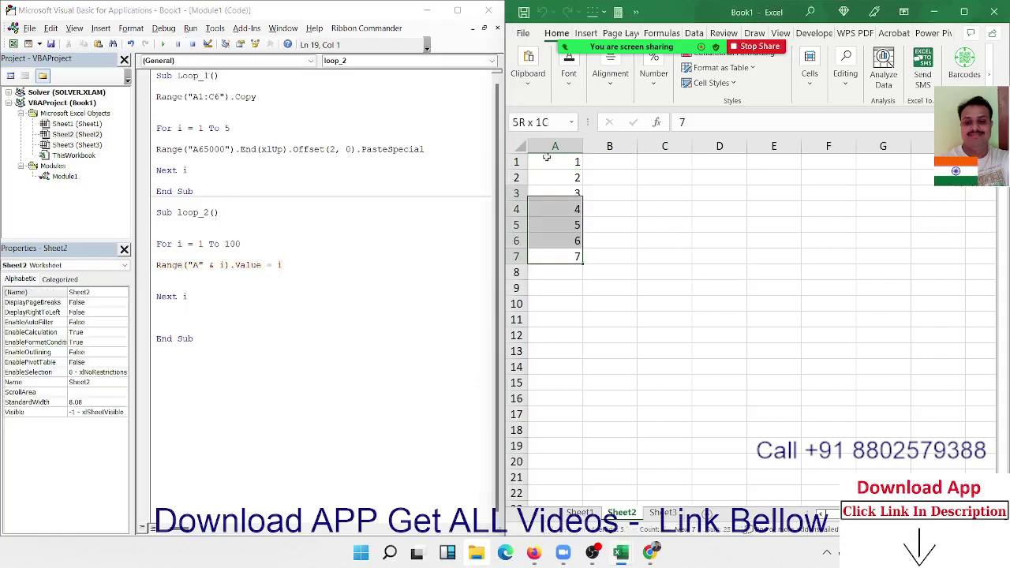
pyautogui.press('Delete')
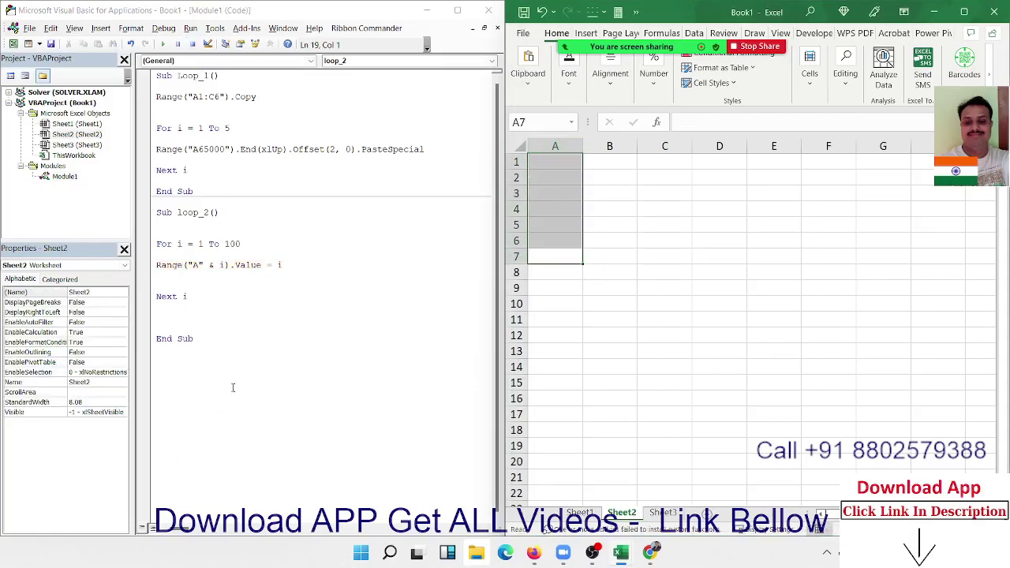
pyautogui.moveTo(282, 266); pyautogui.dragTo(148, 266)
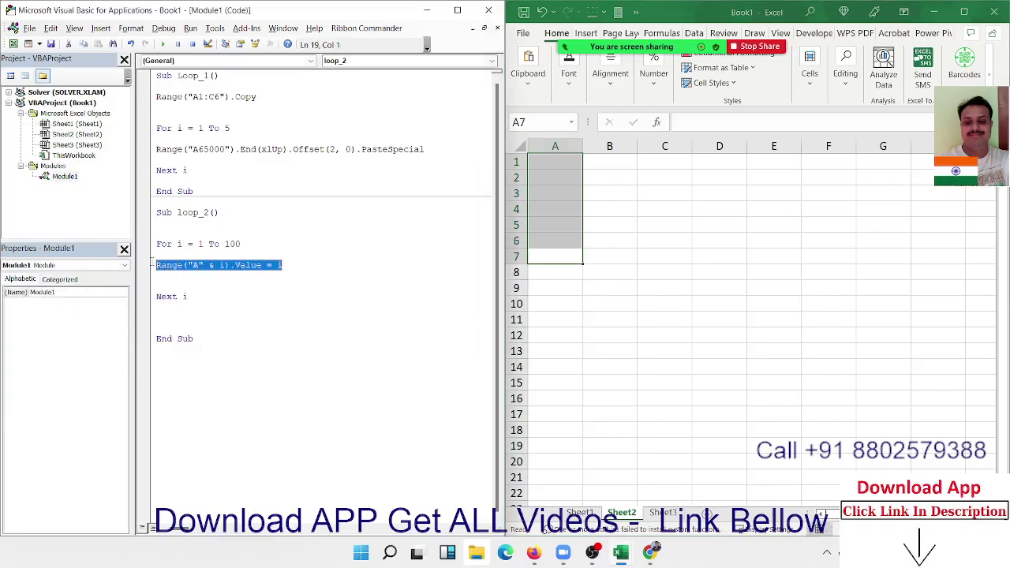
# Comment out the Range line and add Cells(i, 1).Value = i below it.
pyautogui.press('Left')
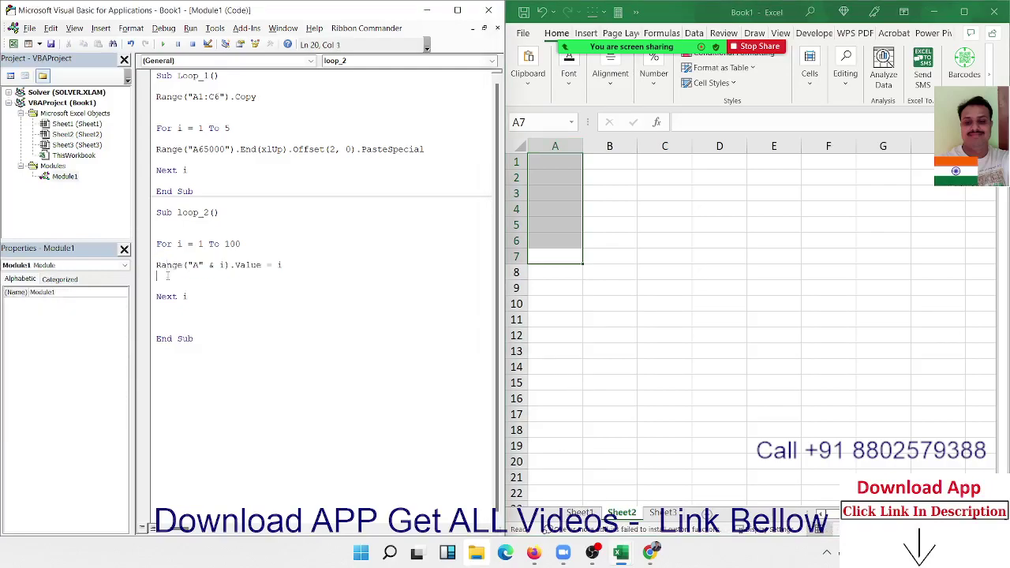
pyautogui.write("'")
pyautogui.press('Down')
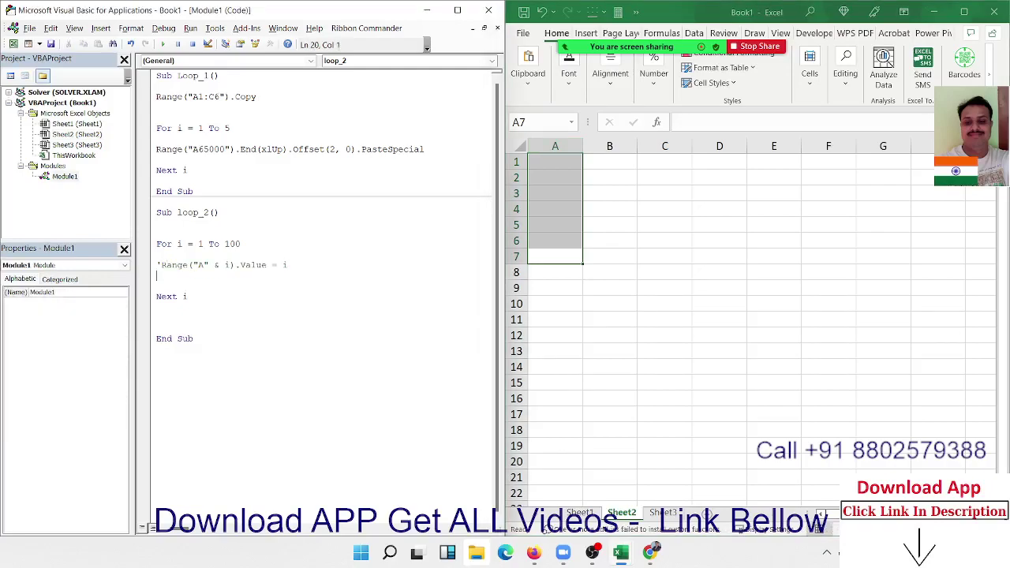
pyautogui.write('cells')
pyautogui.write('(i,')
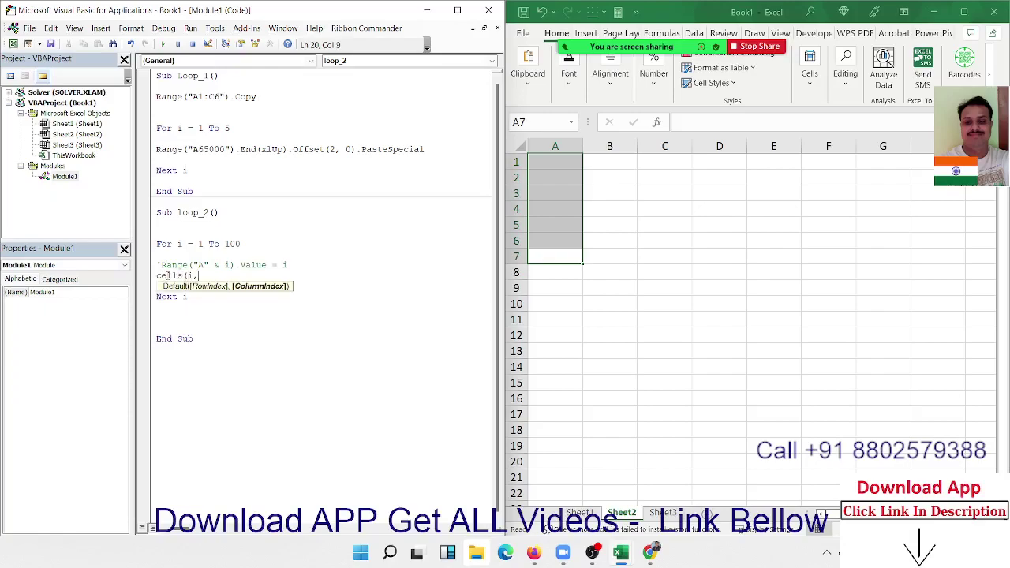
pyautogui.write('1).')
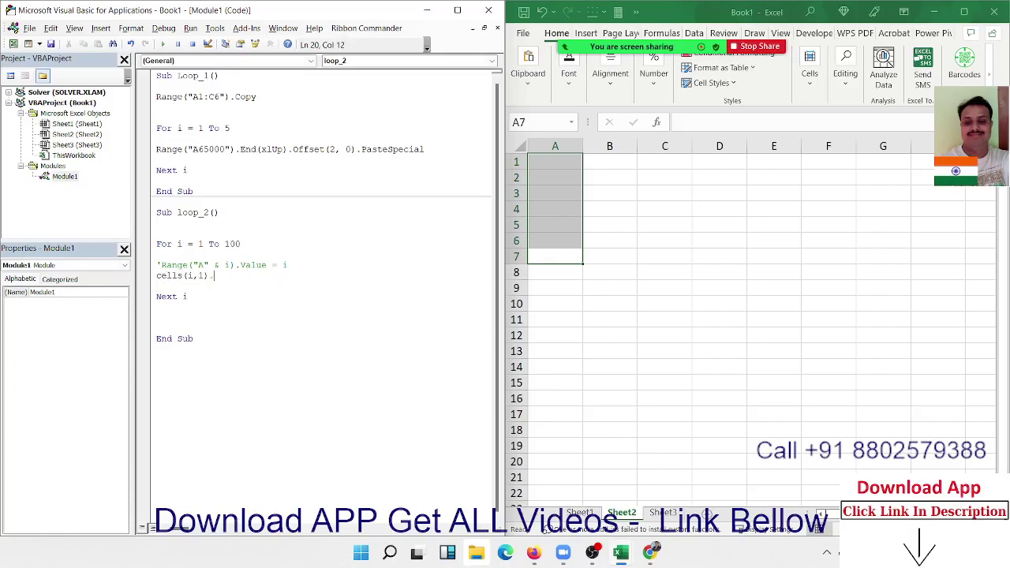
pyautogui.write('valur')
pyautogui.press('BackSpace')
pyautogui.press('BackSpace')
pyautogui.write('e ')
pyautogui.write('= i')
pyautogui.press('Return')
# Run loop_2 and bring the workbook forward to check column A.
pyautogui.click(163, 44)
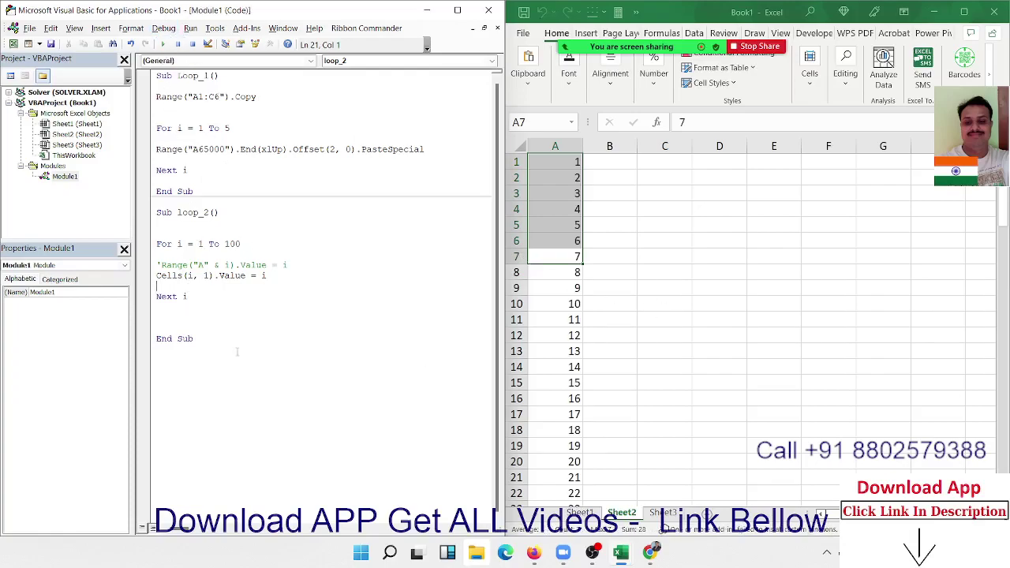
pyautogui.doubleClick(231, 244)
pyautogui.click(670, 506)
# On Sheet3, enter the first six values 85, 36, 25, 36, 52, 65 into A1:A6.
pyautogui.click(664, 512)
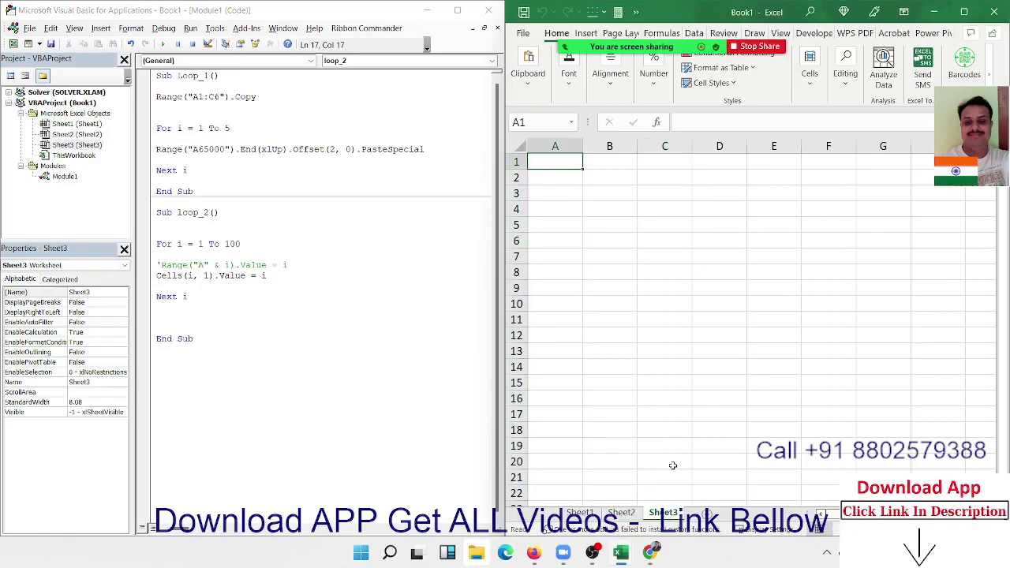
pyautogui.write('=r')
pyautogui.press('BackSpace')
pyautogui.press('Escape')
pyautogui.write('85 36 25 3')
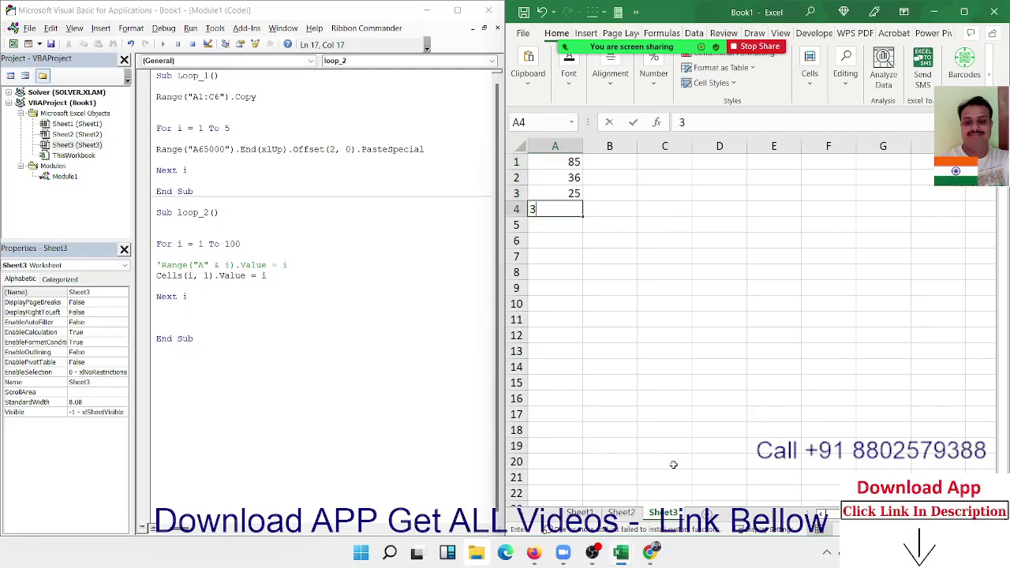
pyautogui.write('6 542')
pyautogui.press('Return')
pyautogui.write('6')
pyautogui.press('Up')
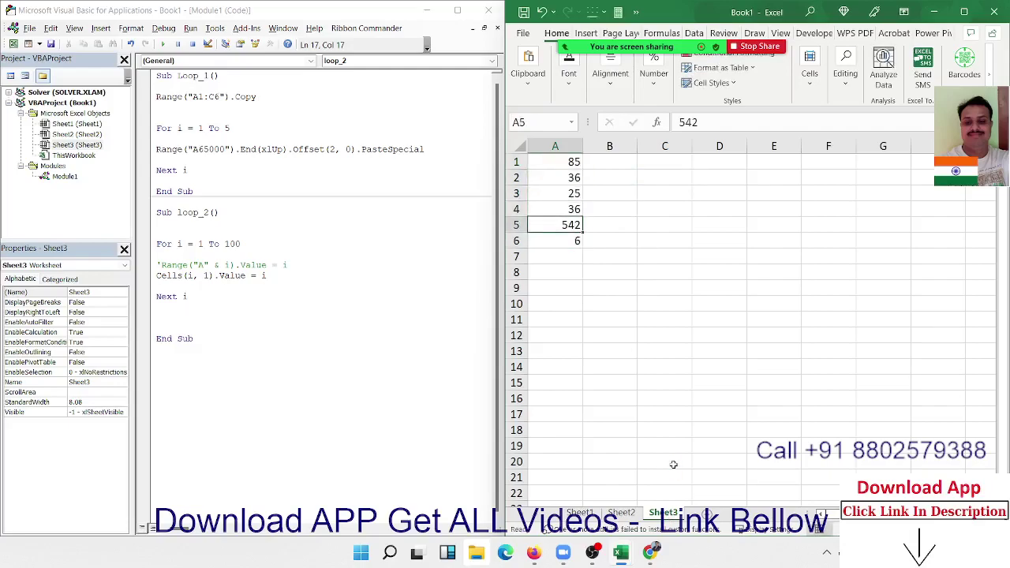
pyautogui.write('52')
pyautogui.press('Return')
pyautogui.write('65')
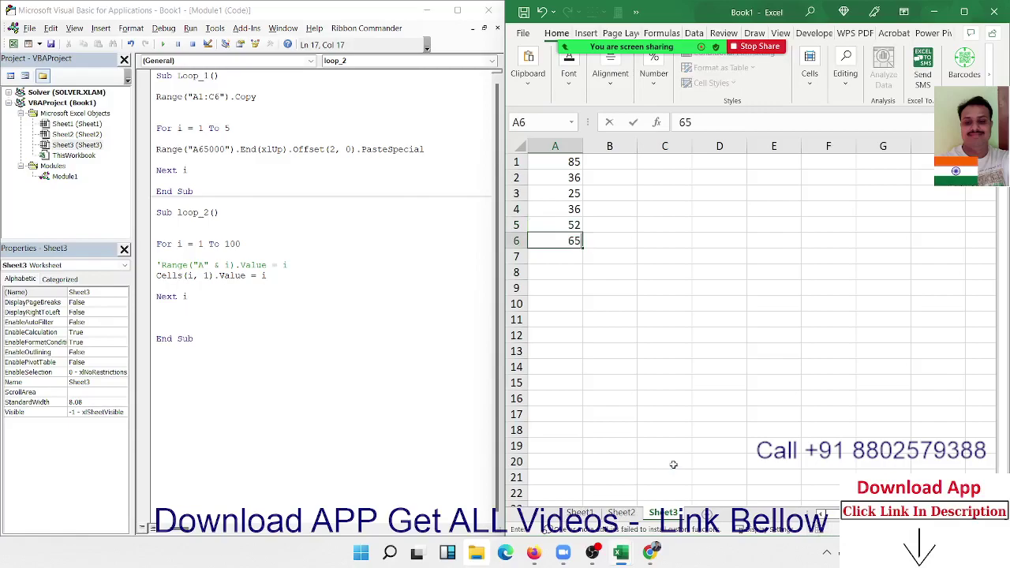
pyautogui.press('Return')
# Enter the remaining values 25, 63, 63, 56, 26, 29, 59, 445 into A7:A14.
pyautogui.write('25 63 63')
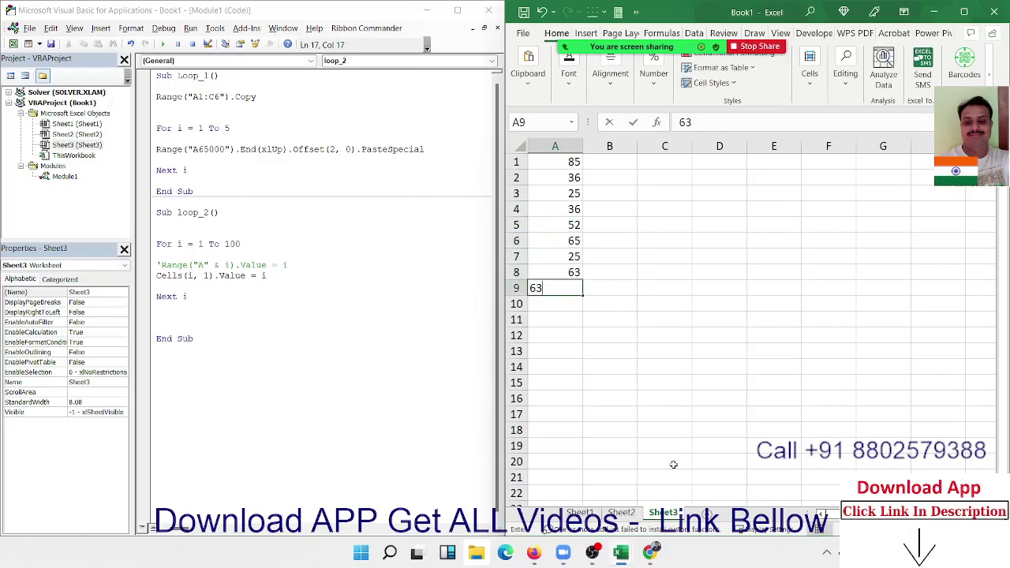
pyautogui.write(' 56')
pyautogui.press('Return')
pyautogui.write('26')
pyautogui.press('Return')
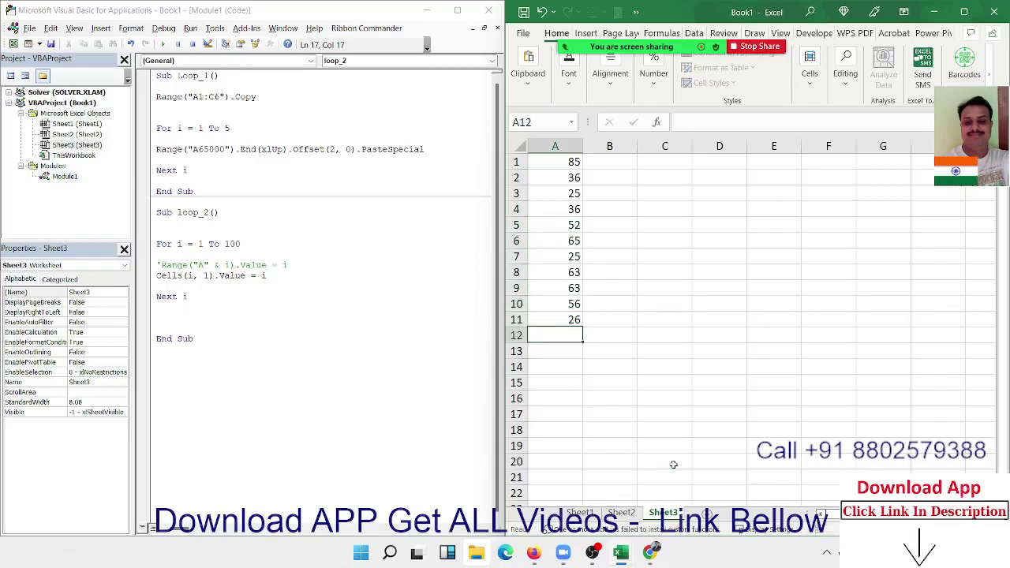
pyautogui.write('29')
pyautogui.press('Return')
pyautogui.write('59')
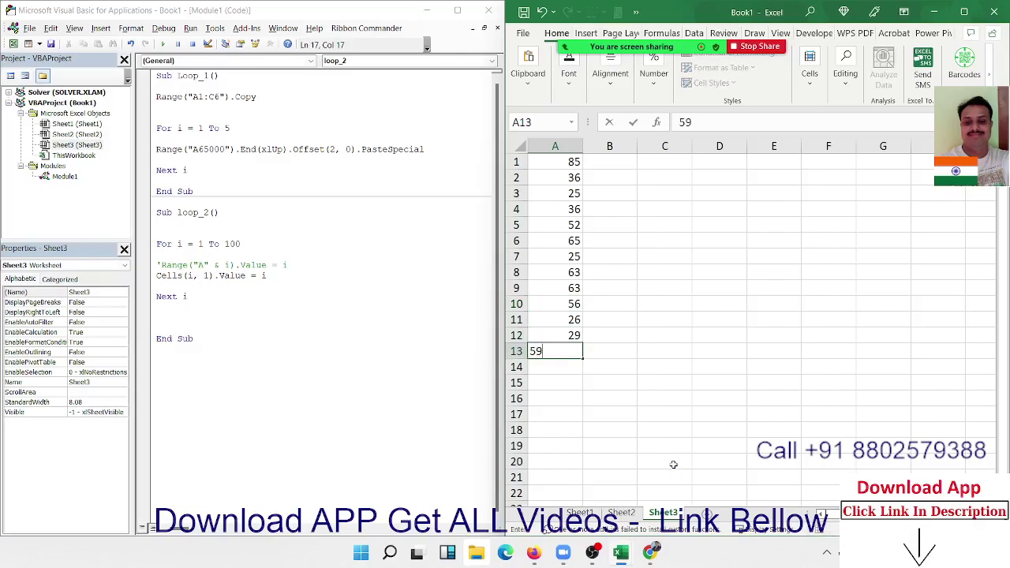
pyautogui.press('Return')
pyautogui.write('445')
pyautogui.press('Return')
pyautogui.press('Up')
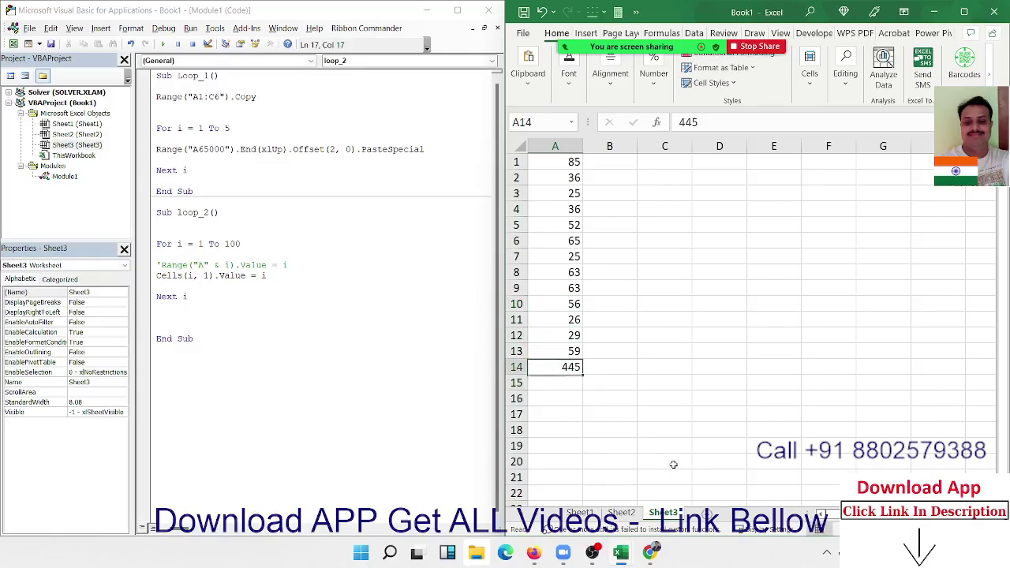
pyautogui.click(318, 406)
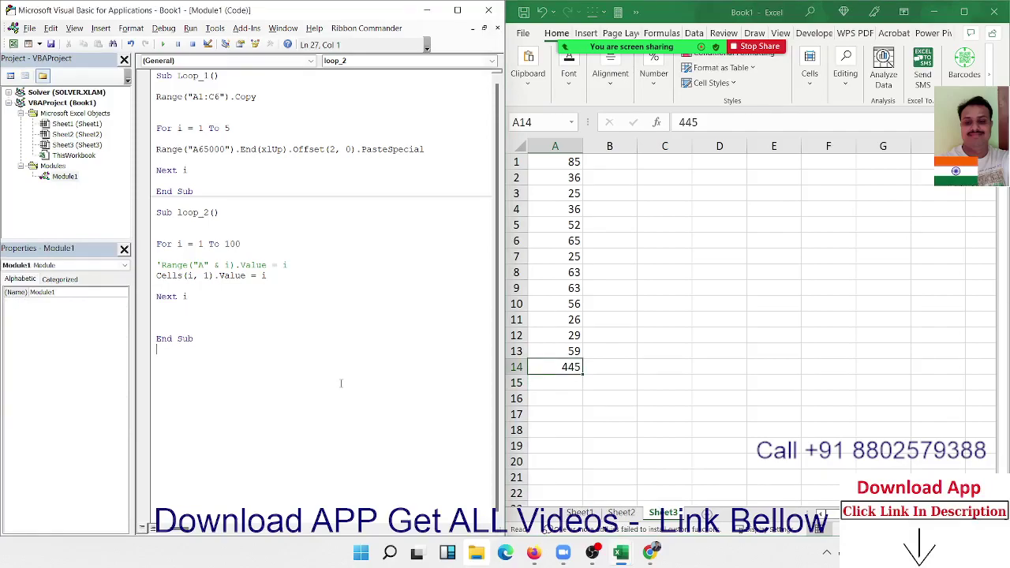
# Remove the stray blank lines and start a new Sub loop_3() after loop_2.
pyautogui.press('Up')
pyautogui.press('BackSpace')
pyautogui.press('BackSpace')
pyautogui.press('BackSpace')
pyautogui.press('Down')
pyautogui.press('Up')
pyautogui.press('Up')
pyautogui.press('Up')
pyautogui.press('BackSpace')
pyautogui.press('BackSpace')
pyautogui.press('Down')
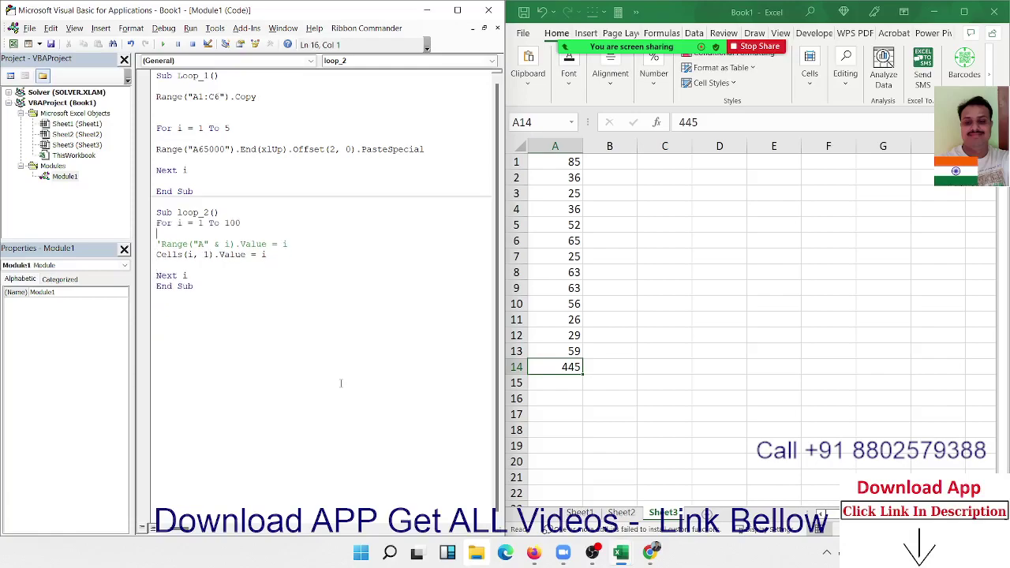
pyautogui.press('Down')
pyautogui.press('Down')
pyautogui.press('Down')
pyautogui.write('sub loo')
pyautogui.write('p_')
pyautogui.write('3(')
pyautogui.press('Return')
pyautogui.press('Return')
pyautogui.press('Return')
pyautogui.press('Return')
# Add For i = 1 To Range("A65000").End(xlUp).Row with a closing Next i.
pyautogui.press('Up')
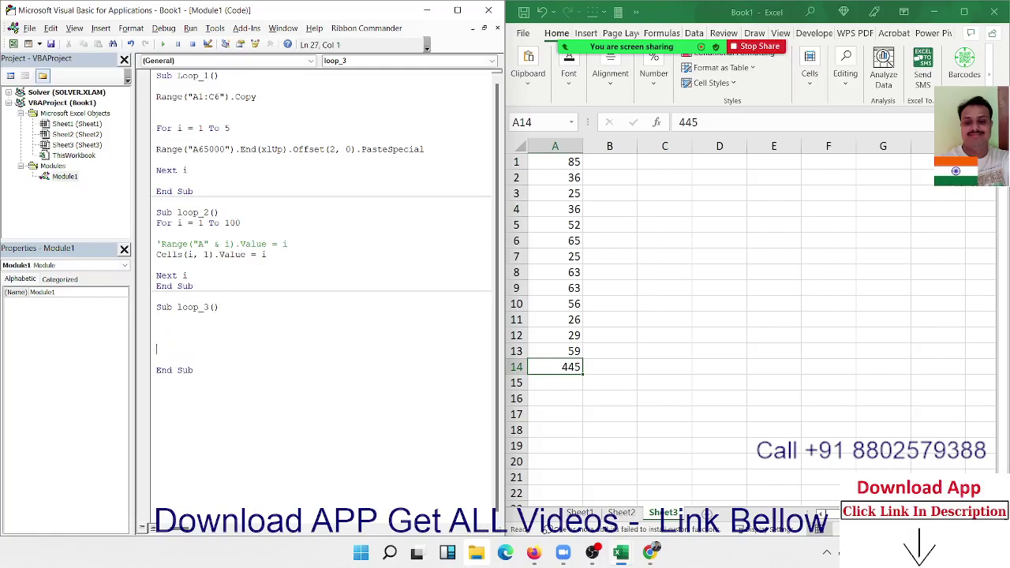
pyautogui.press('Up')
pyautogui.press('Up')
pyautogui.write('fo')
pyautogui.write('r i =')
pyautogui.write('1')
pyautogui.write('to ')
pyautogui.write('range(')
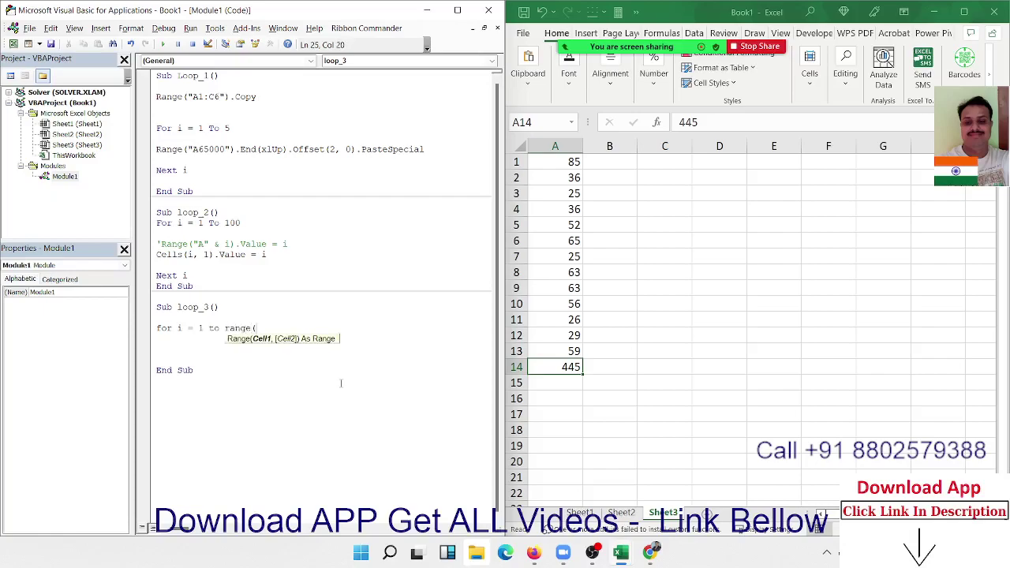
pyautogui.write(':')
pyautogui.write('"')
pyautogui.write('A')
pyautogui.write('650')
pyautogui.write('0')
pyautogui.write('0')
pyautogui.write('").end')
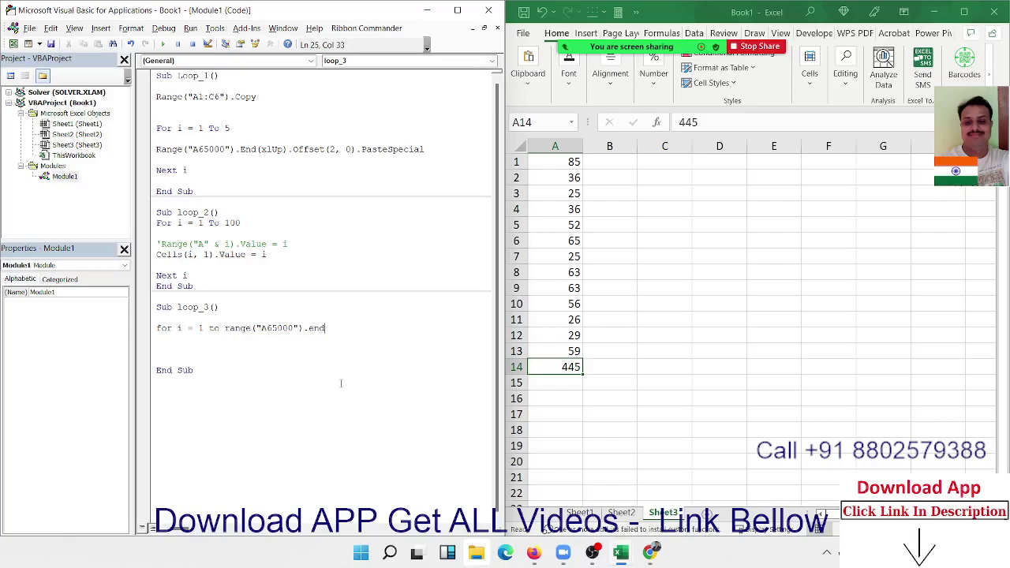
pyautogui.write('(')
pyautogui.press('Down')
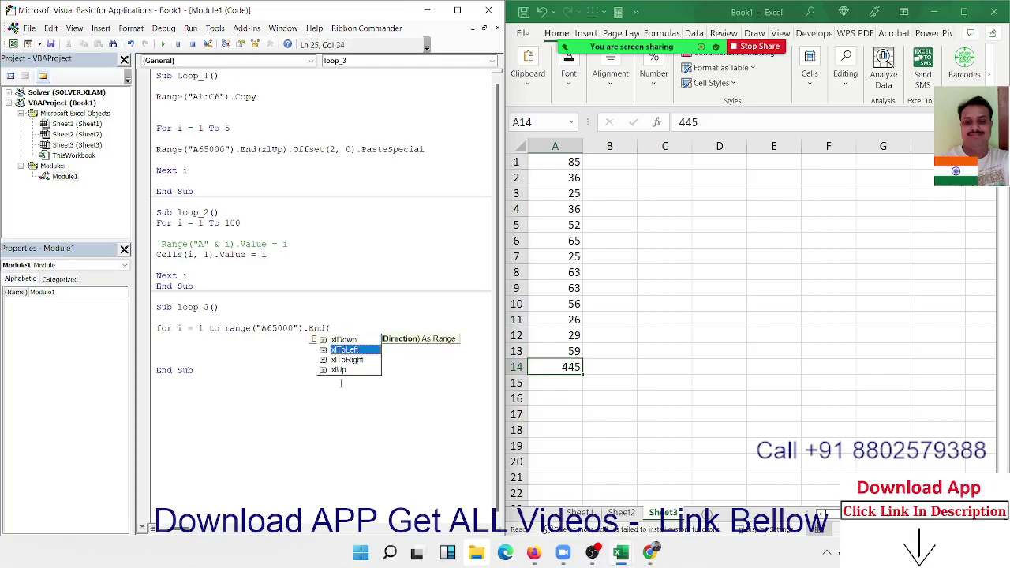
pyautogui.press('Down')
pyautogui.press('Down')
pyautogui.press('Tab')
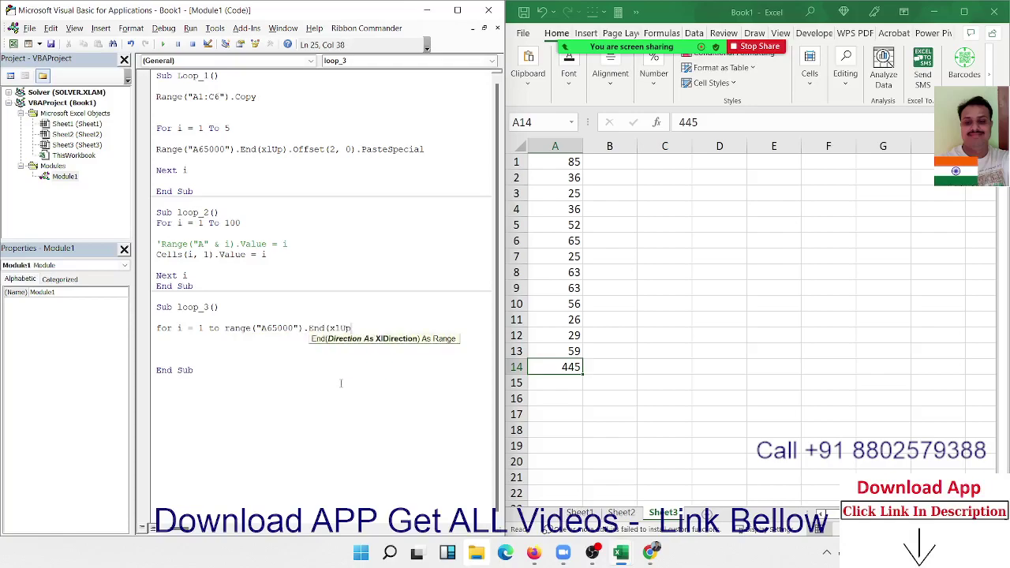
pyautogui.write(').')
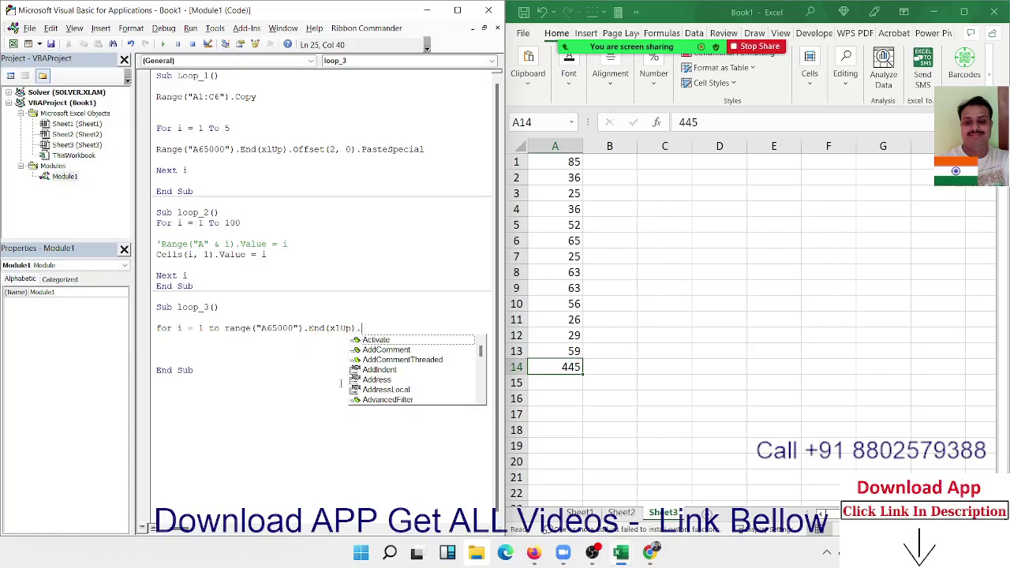
pyautogui.write('row')
pyautogui.press('Tab')
pyautogui.press('Return')
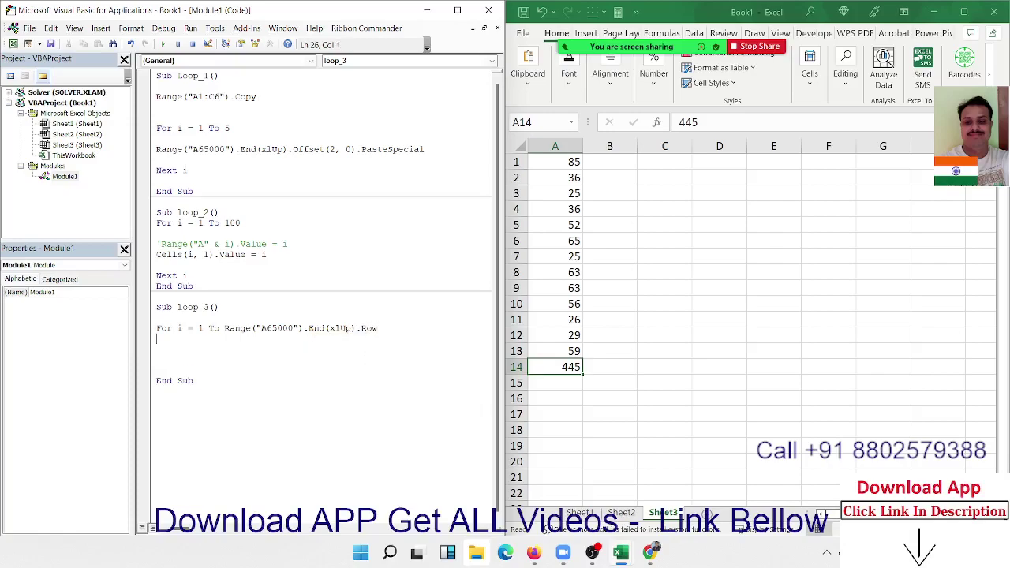
pyautogui.press('Return')
pyautogui.press('Return')
pyautogui.press('Return')
pyautogui.write('nex')
pyautogui.write('t i')
# Write If Cells(i, 1).Value >= 50 Then inside loop_3, fixing the misspelled Then.
pyautogui.click(157, 349)
pyautogui.write('if ')
pyautogui.write('cells(')
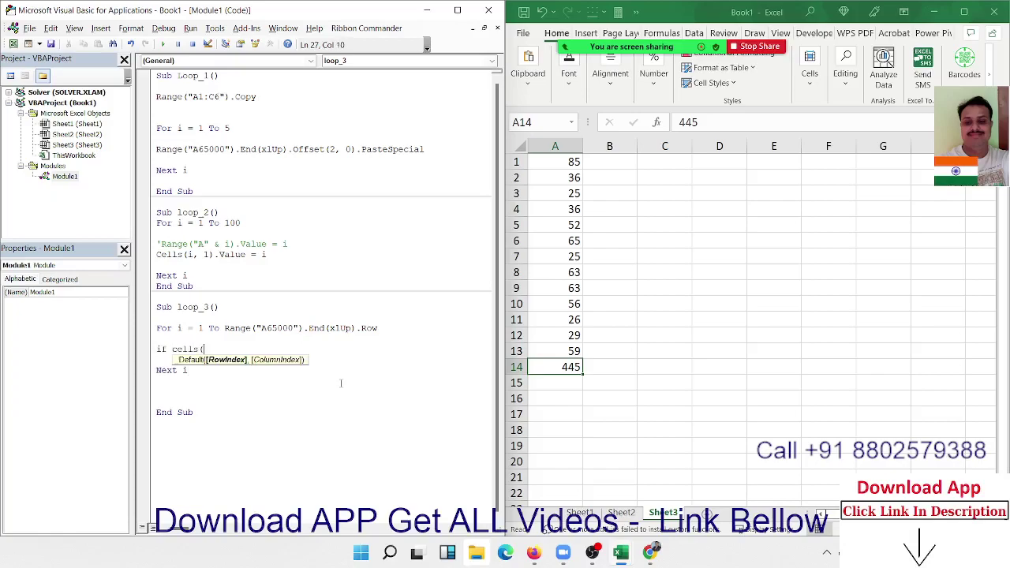
pyautogui.write('i,2')
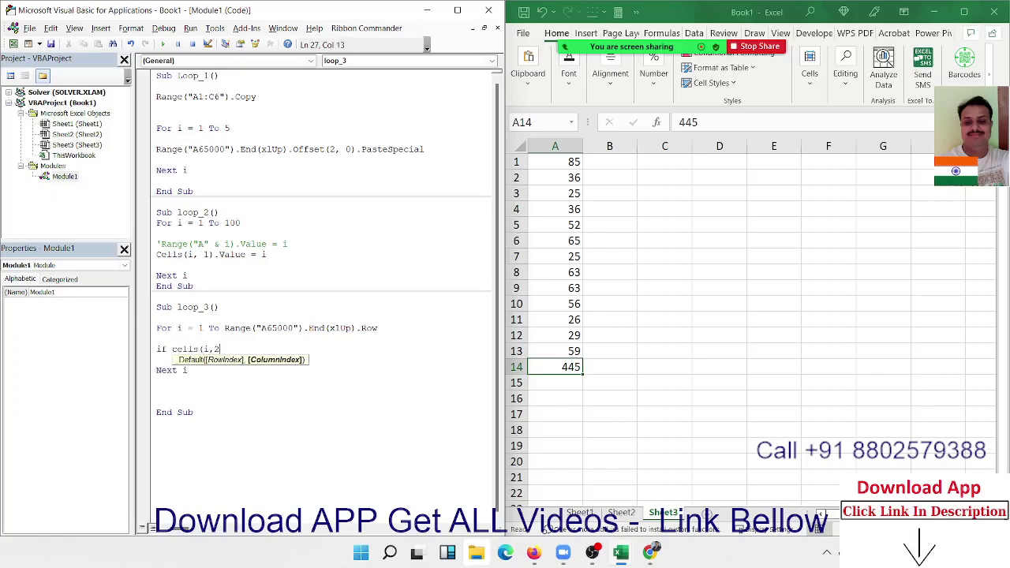
pyautogui.press('BackSpace')
pyautogui.write('1')
pyautogui.write(').v')
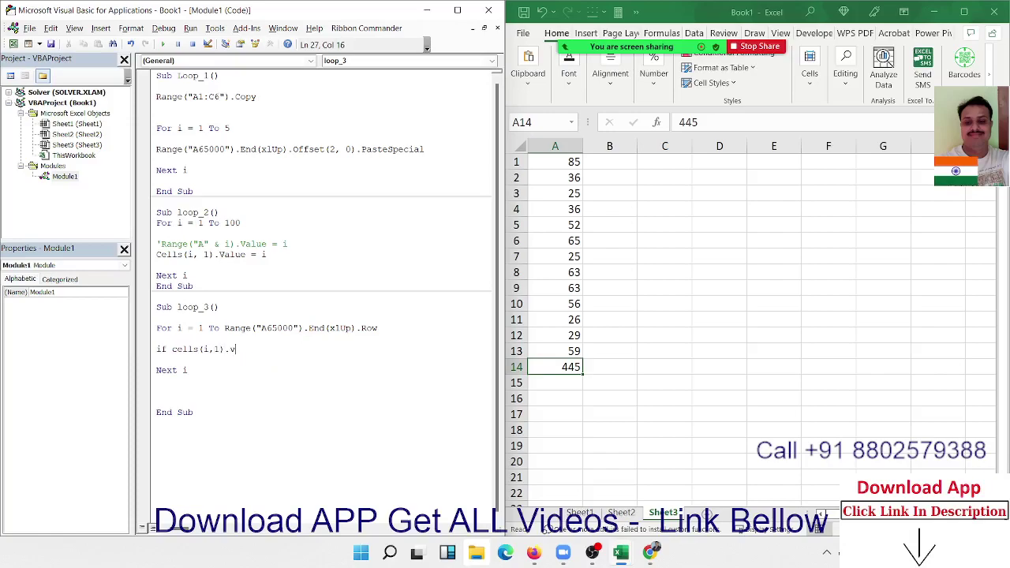
pyautogui.write('alue ')
pyautogui.write('>=50 ')
pyautogui.write('thne')
pyautogui.press('Return')
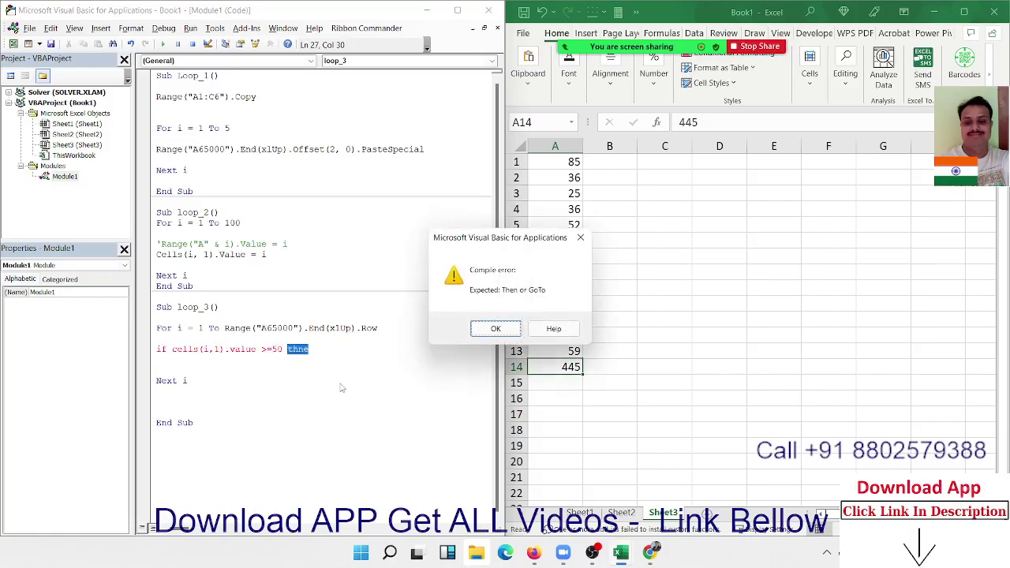
pyautogui.press('Return')
pyautogui.press('BackSpace')
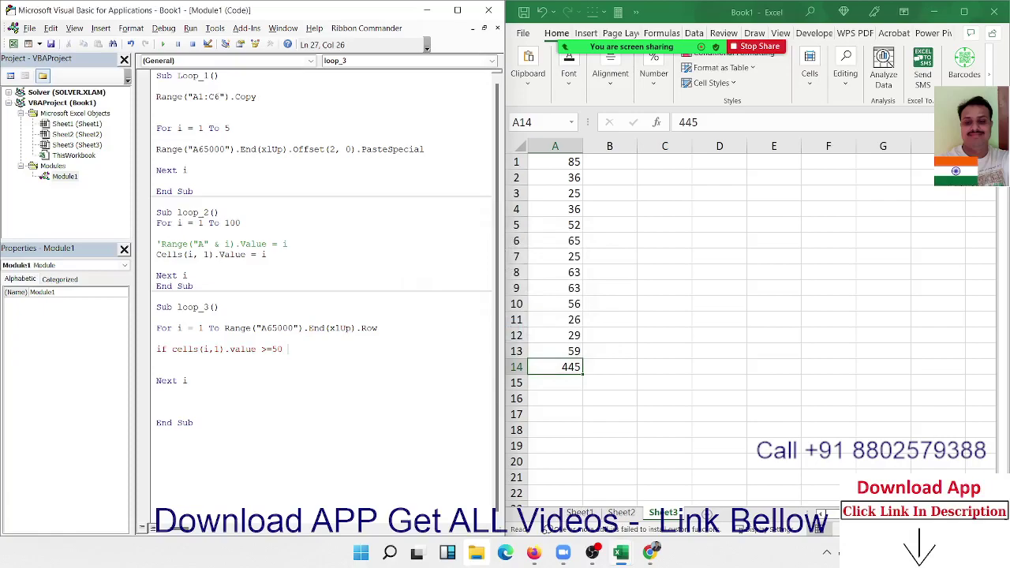
pyautogui.write('than')
pyautogui.press('Return')
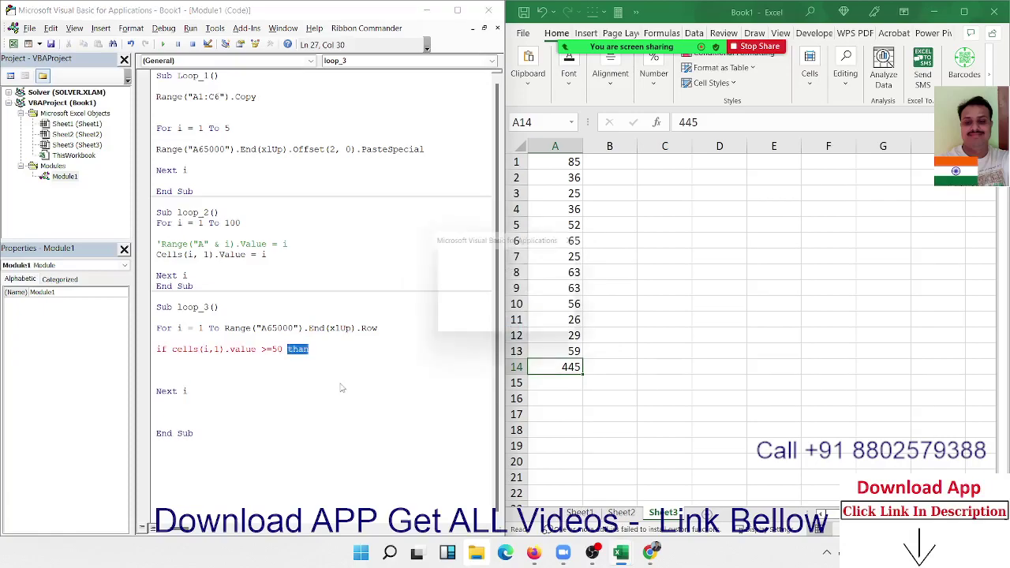
pyautogui.press('Return')
pyautogui.press('End')
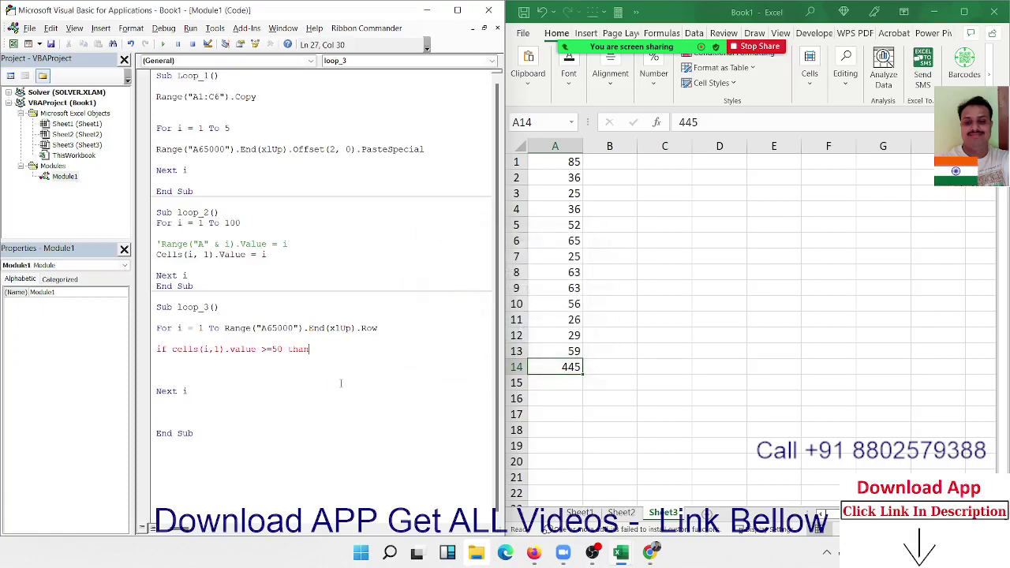
pyautogui.press('BackSpace')
pyautogui.press('BackSpace')
pyautogui.write('en')
pyautogui.press('Return')
pyautogui.press('Return')
# Add Range("a65000").End(xlUp).Offset(1, 0).Value = Cells(i, 1).Value below the If line.
pyautogui.click(157, 359)
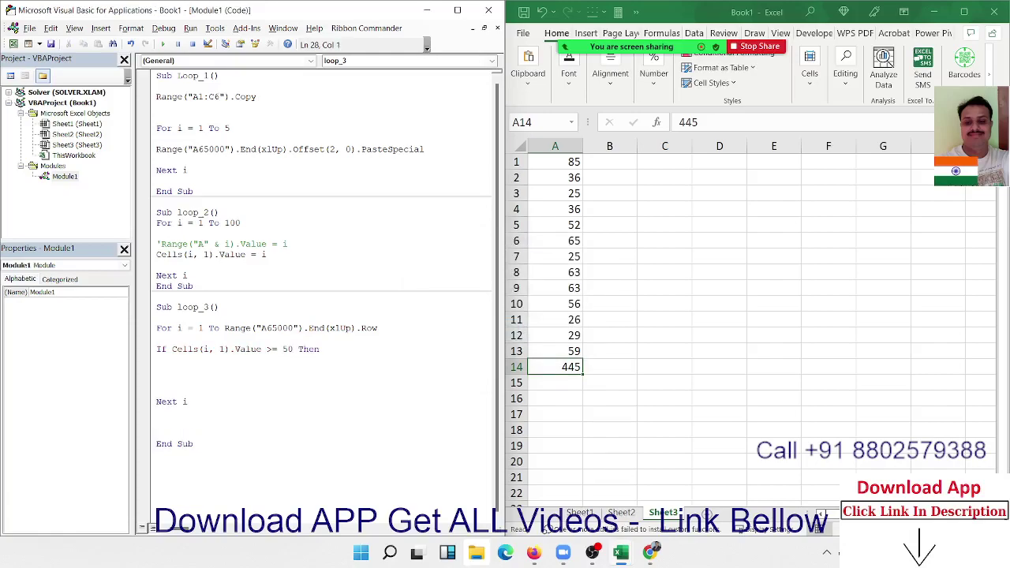
pyautogui.write('range(')
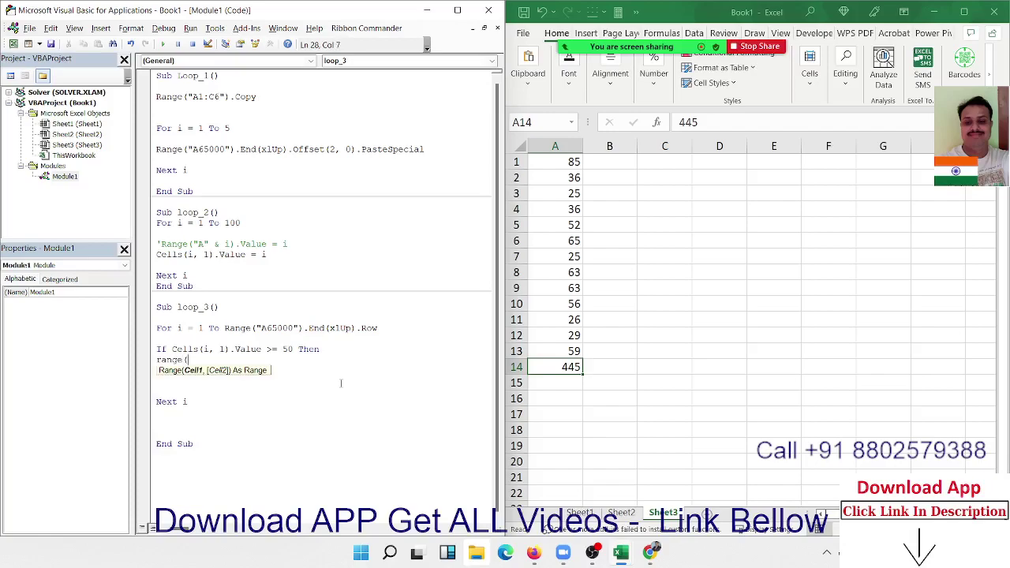
pyautogui.write('"a')
pyautogui.write('65000"')
pyautogui.write('),')
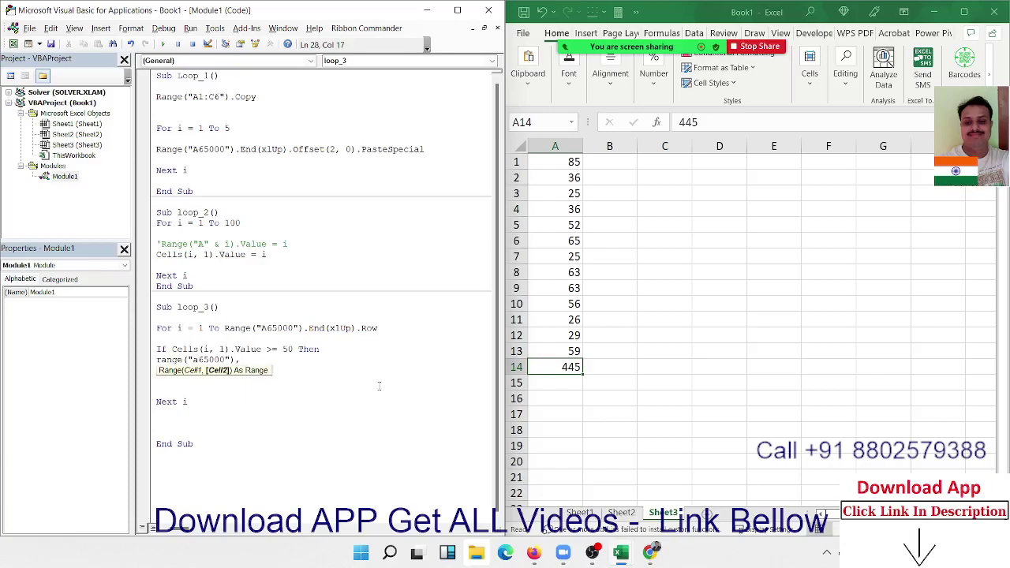
pyautogui.press('BackSpace')
pyautogui.write('.en')
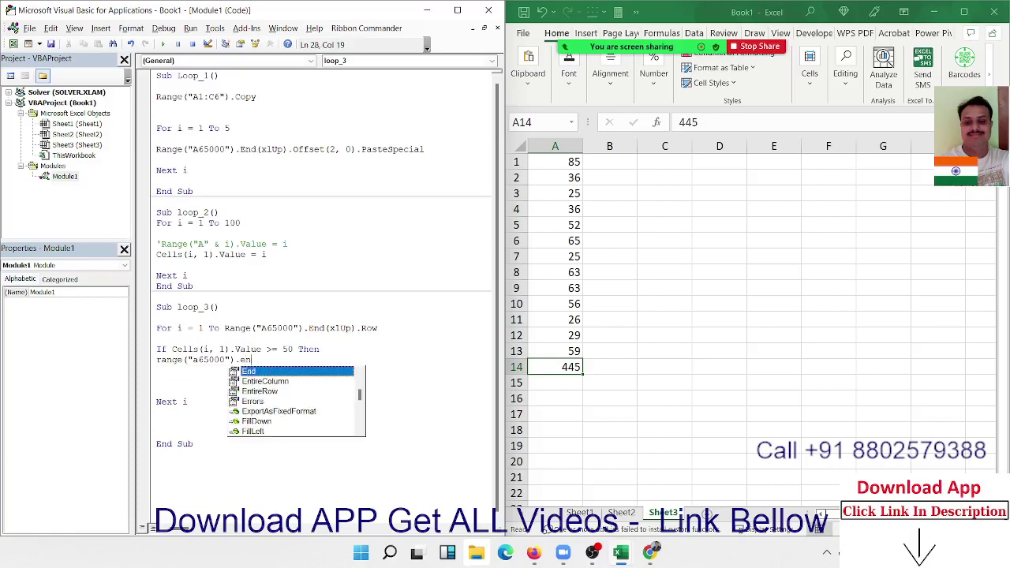
pyautogui.press('Tab')
pyautogui.write('(')
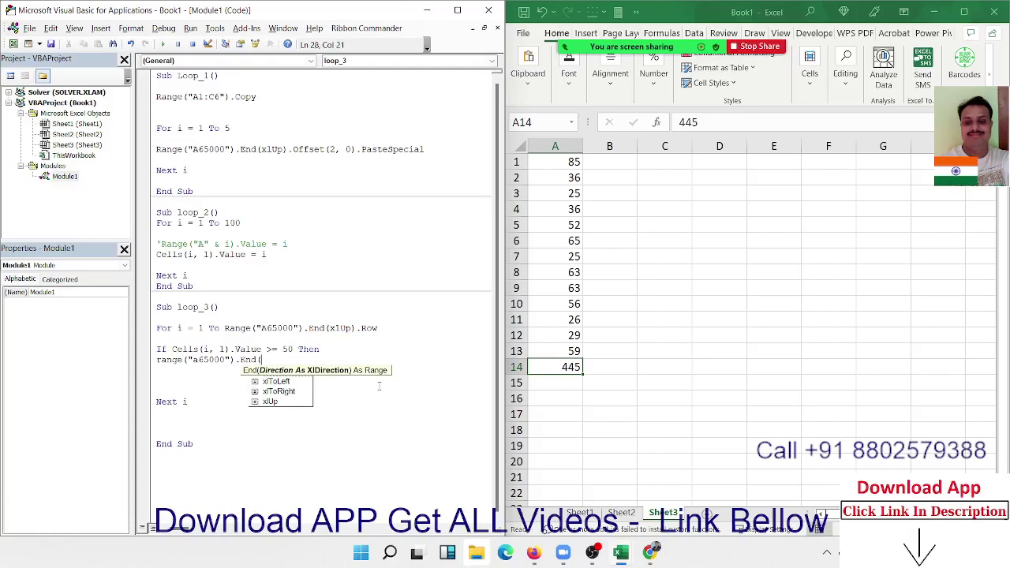
pyautogui.press('Down')
pyautogui.press('Down')
pyautogui.press('Down')
pyautogui.press('Tab')
pyautogui.write(')')
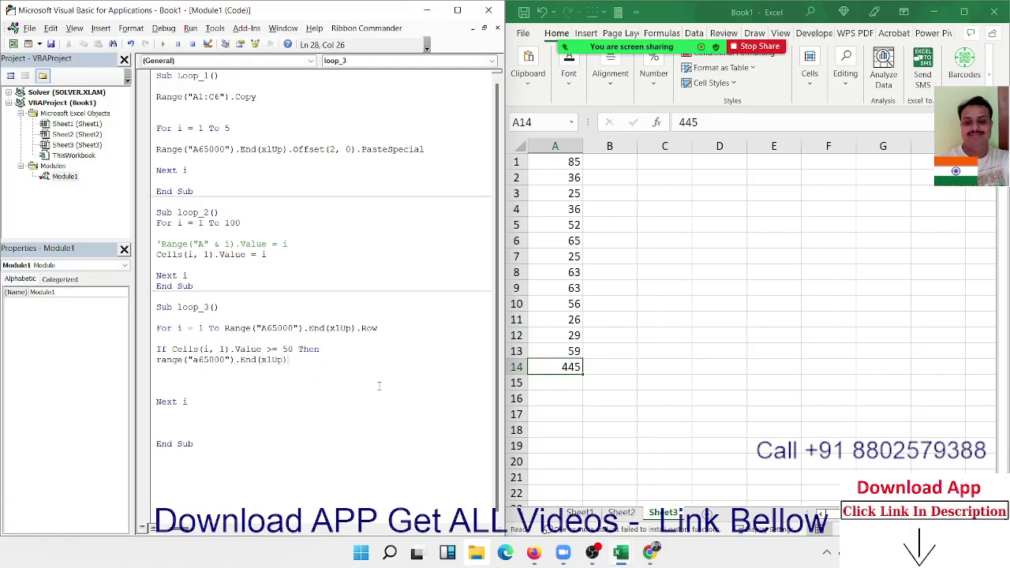
pyautogui.write('.of')
pyautogui.press('Tab')
pyautogui.write('(1,0')
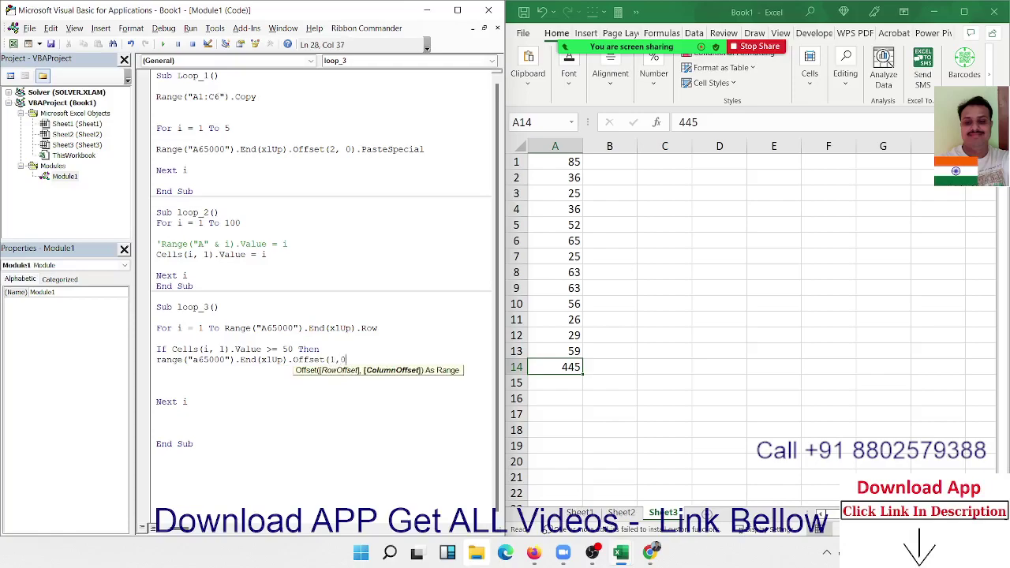
pyautogui.write(').v')
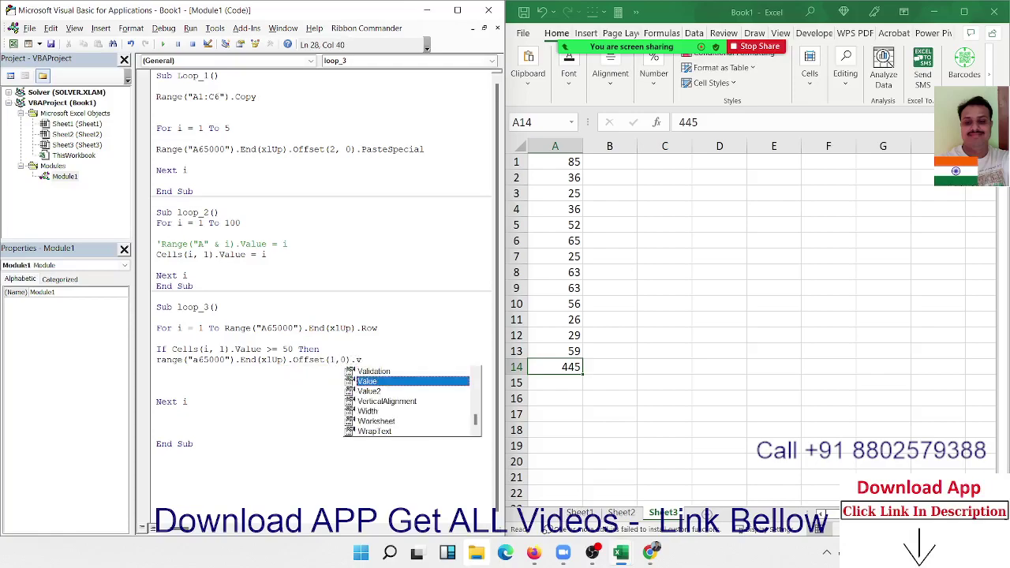
pyautogui.doubleClick(379, 382)
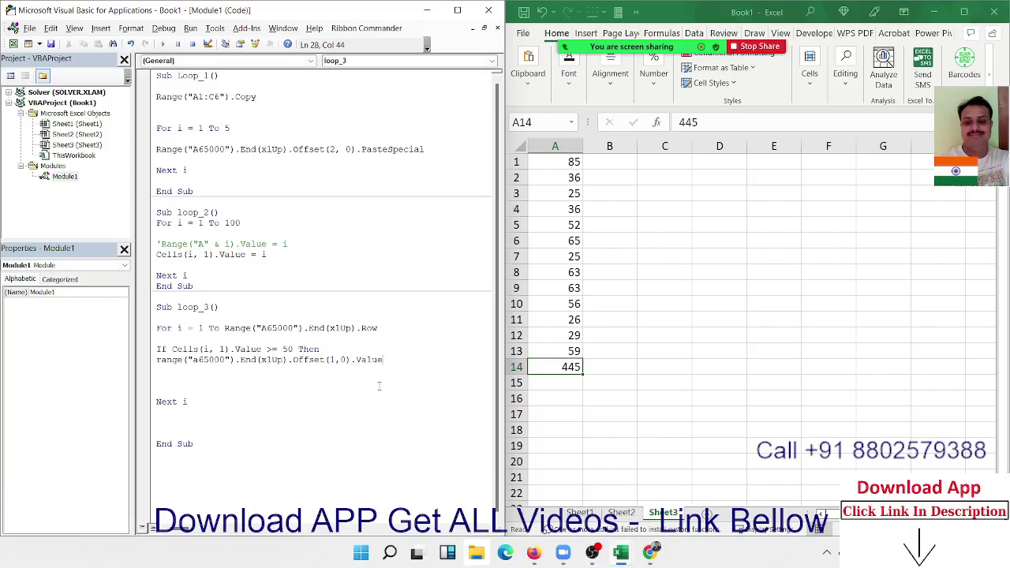
pyautogui.write('=')
pyautogui.write('cells')
pyautogui.press('BackSpace')
pyautogui.press('BackSpace')
pyautogui.press('BackSpace')
pyautogui.write('l')
pyautogui.write('ls')
pyautogui.write('(i')
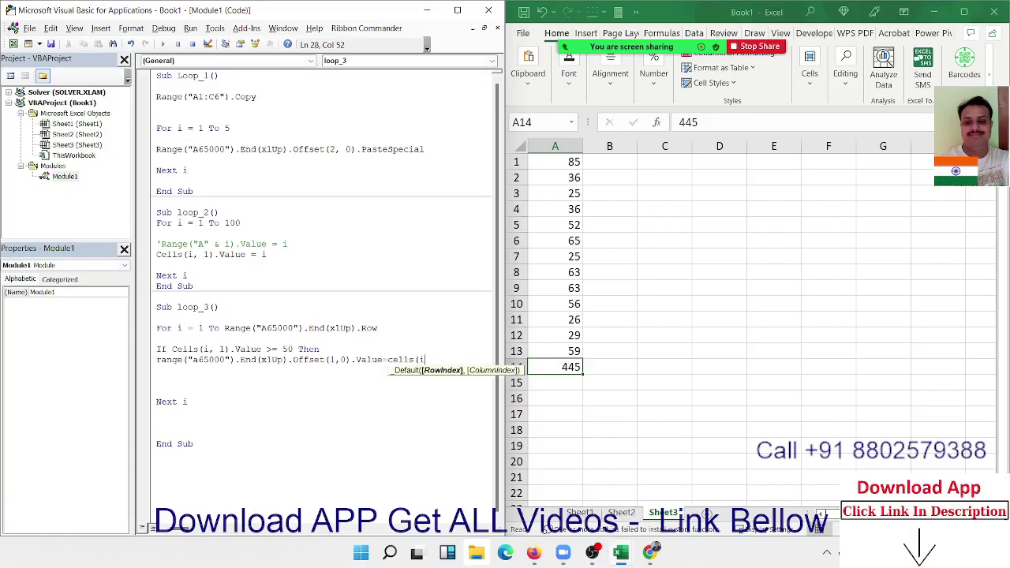
pyautogui.write(',1')
pyautogui.write(').')
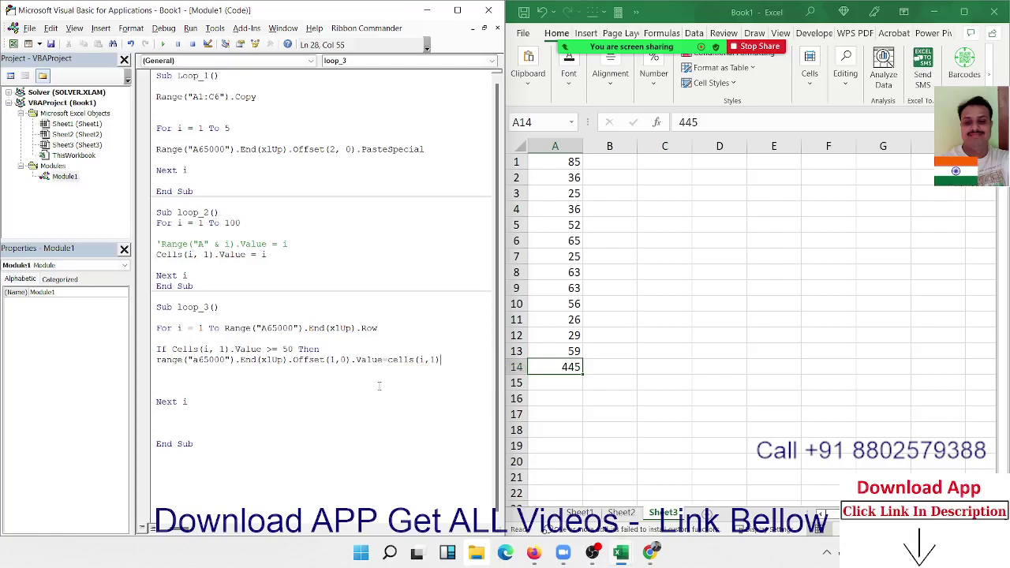
pyautogui.write('value')
pyautogui.press('Return')
# Close the If block with End If and run loop_3 as a test.
pyautogui.write('end')
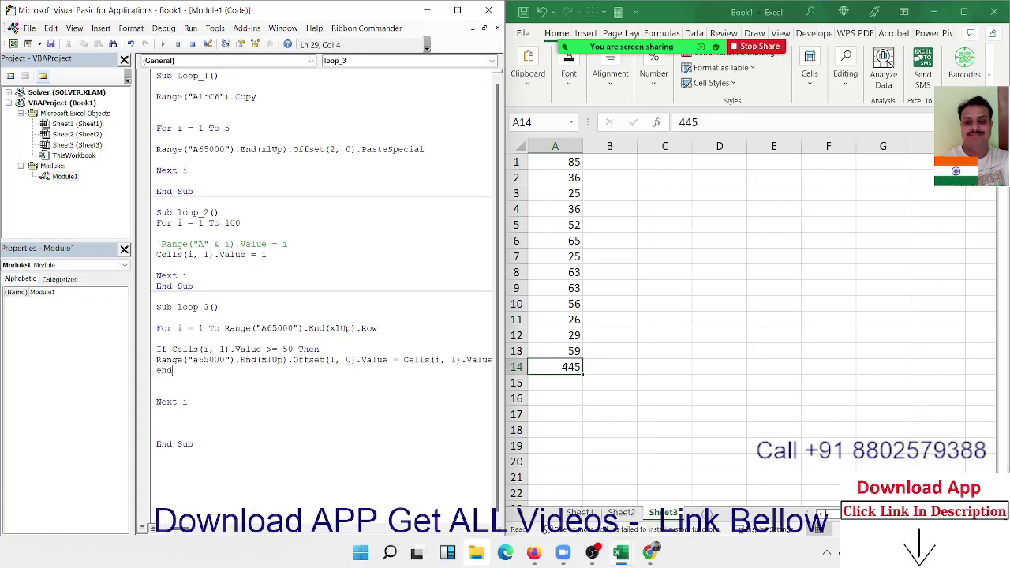
pyautogui.write(' if')
pyautogui.press('Return')
pyautogui.click(163, 45)
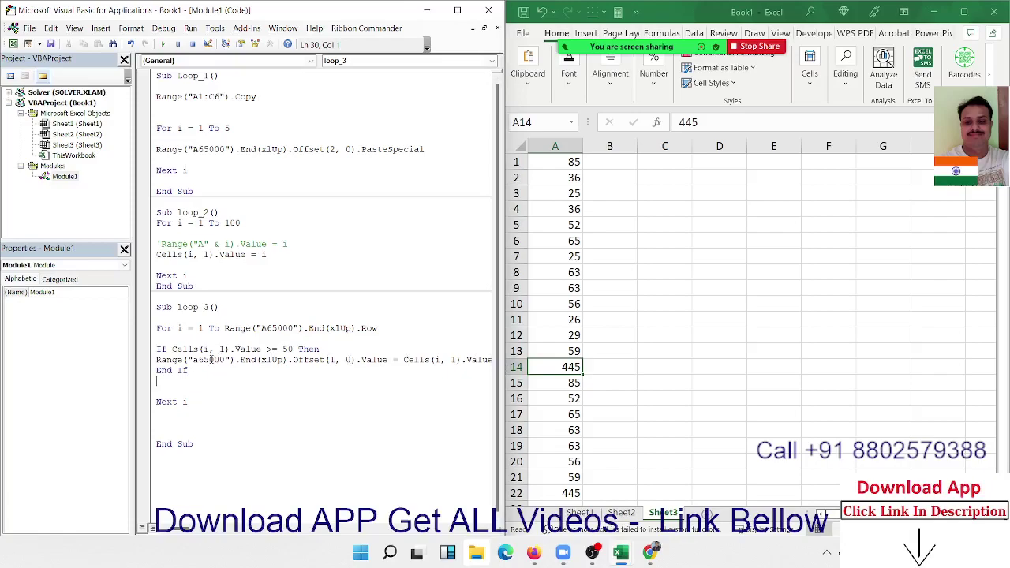
# Change the target to Range("d65000") and rerun loop_3 to fill column D.
pyautogui.press('BackSpace')
pyautogui.write('d')
pyautogui.click(212, 379)
pyautogui.click(164, 45)
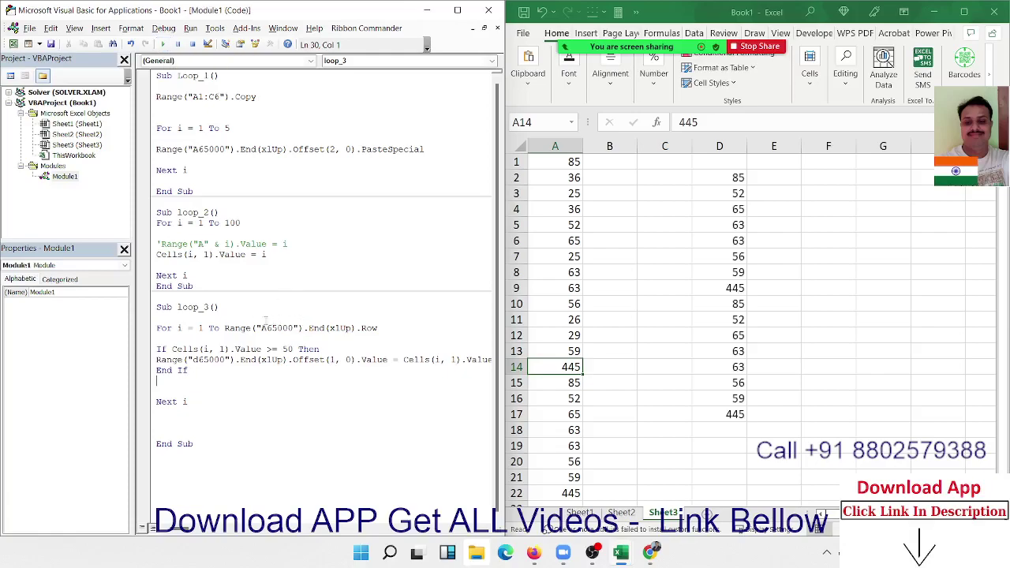
pyautogui.click(226, 470)
pyautogui.press('Down')
pyautogui.press('Down')
pyautogui.press('Down')
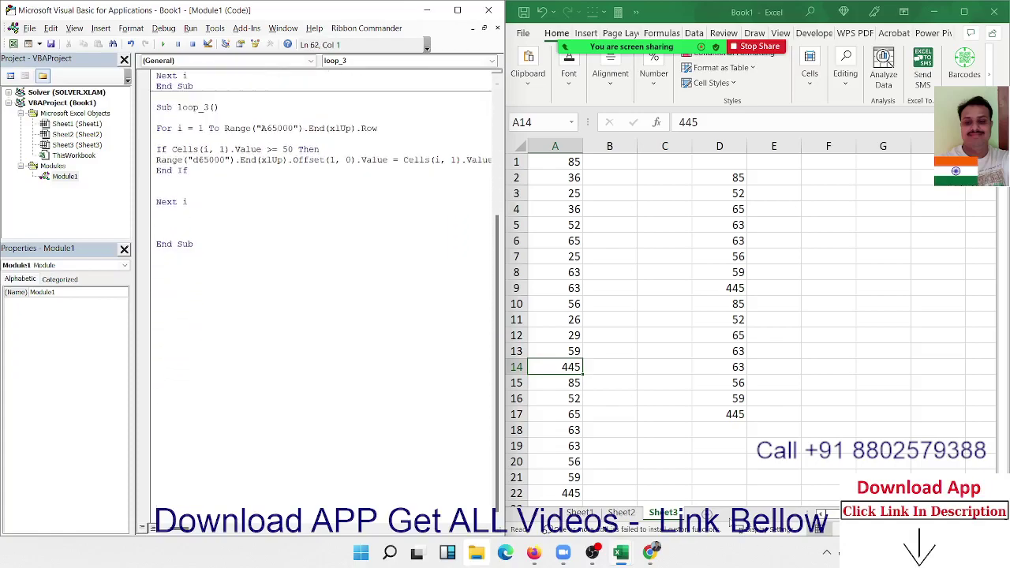
# Add two new worksheets to the workbook.
pyautogui.click(715, 515)
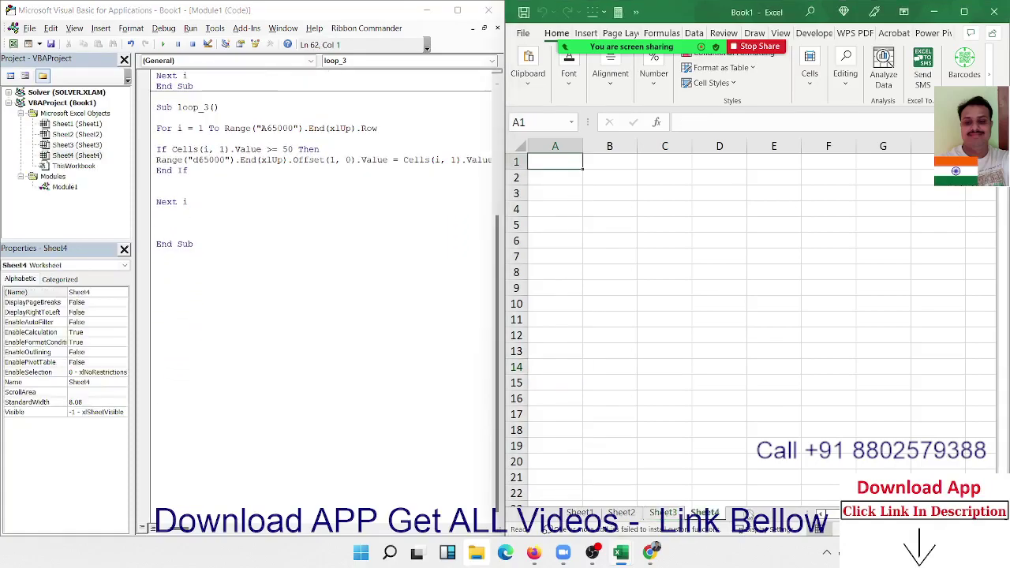
pyautogui.click(749, 514)
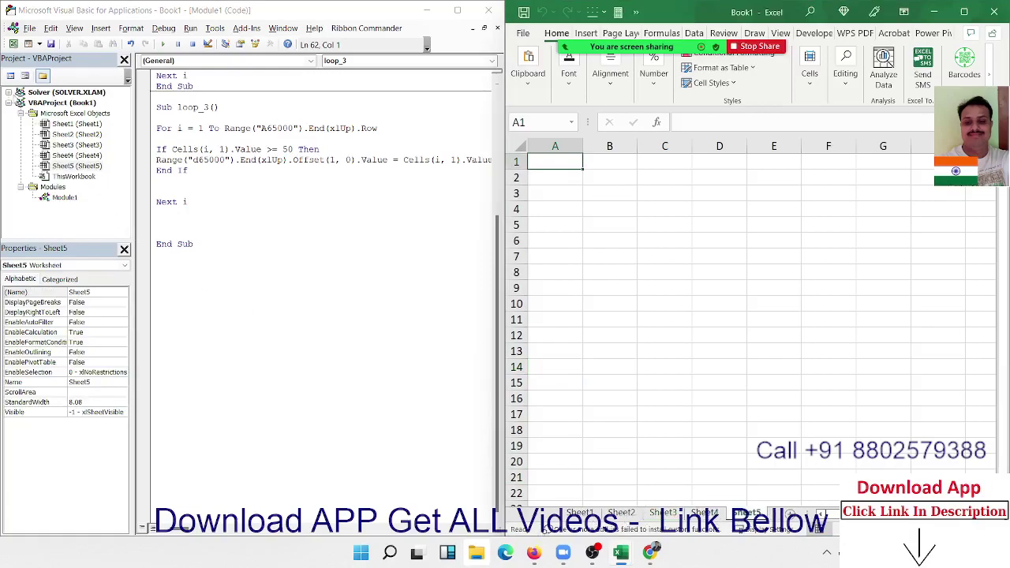
pyautogui.click(189, 291)
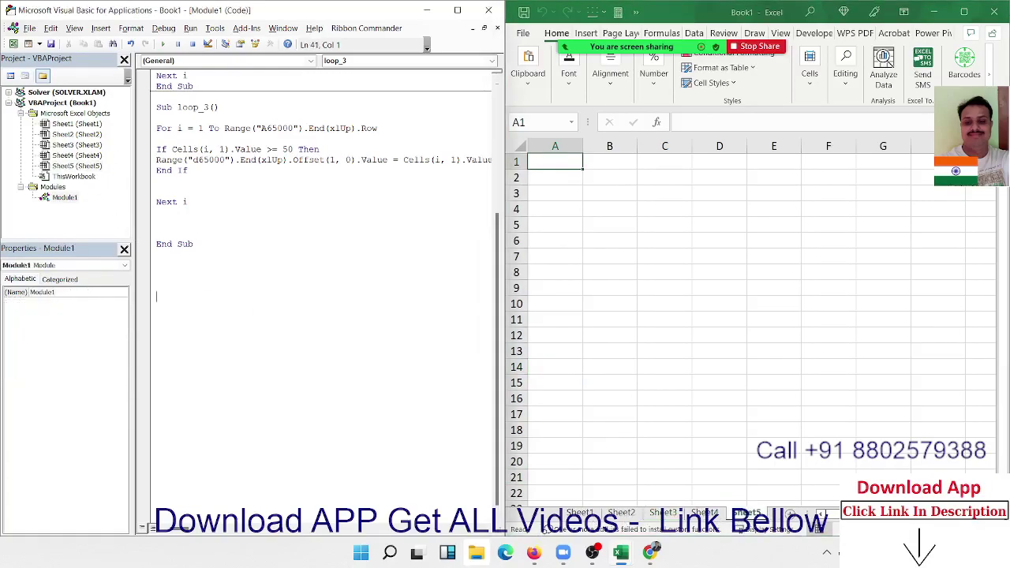
# Create an empty Sub loop_4() with a few blank lines inside it.
pyautogui.click(157, 286)
pyautogui.write('sub ')
pyautogui.write('loop')
pyautogui.write('_4()')
pyautogui.press('Return')
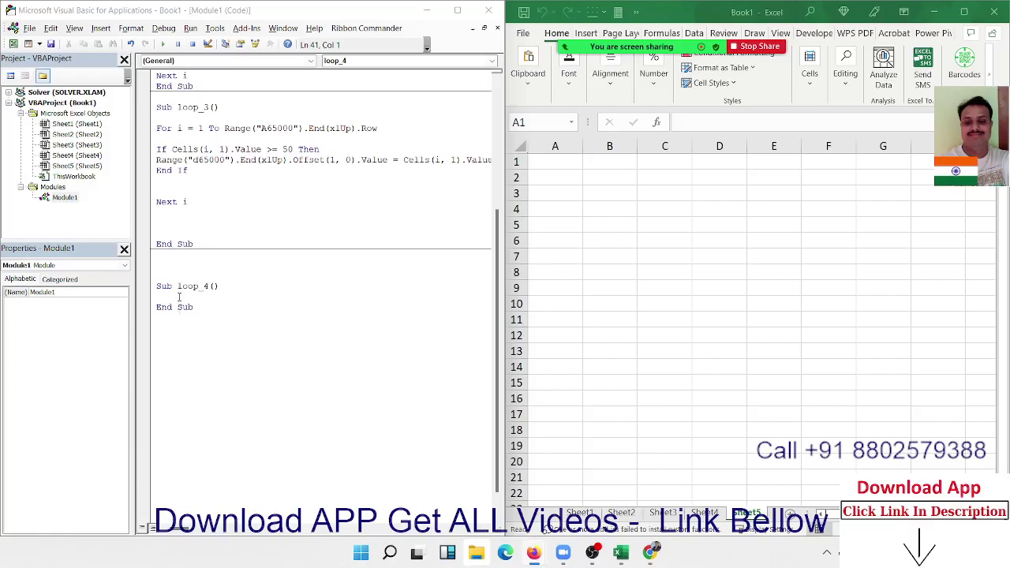
pyautogui.press('Return')
pyautogui.press('Return')
pyautogui.press('Return')
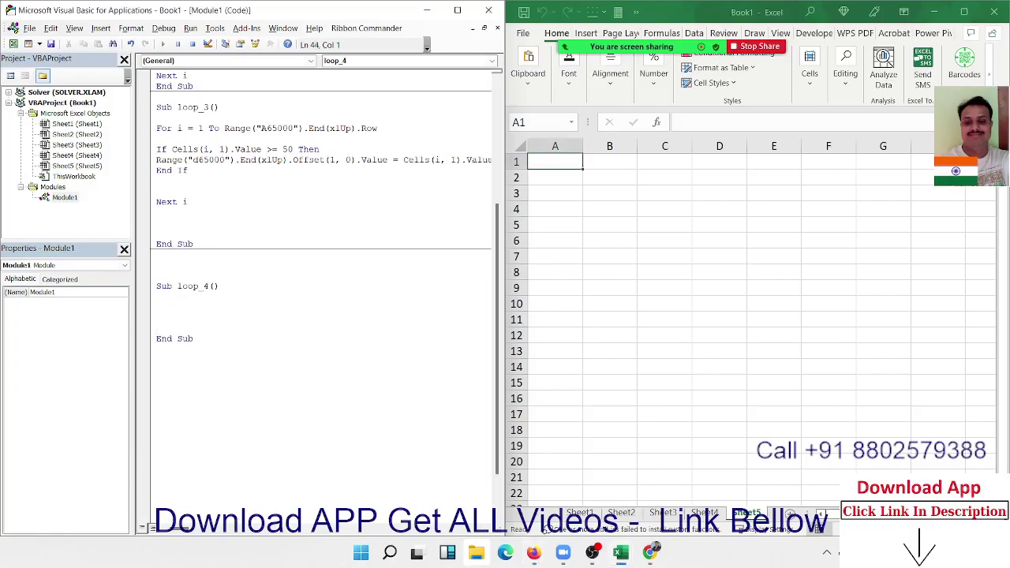
pyautogui.press('Return')
pyautogui.click(157, 328)
# Write For i = 1 To Sheets.Count / Sheets(i).Name = "Data " & i / Next i, then run loop_4.
pyautogui.write('for ')
pyautogui.write('i = 1 ')
pyautogui.write('to shee')
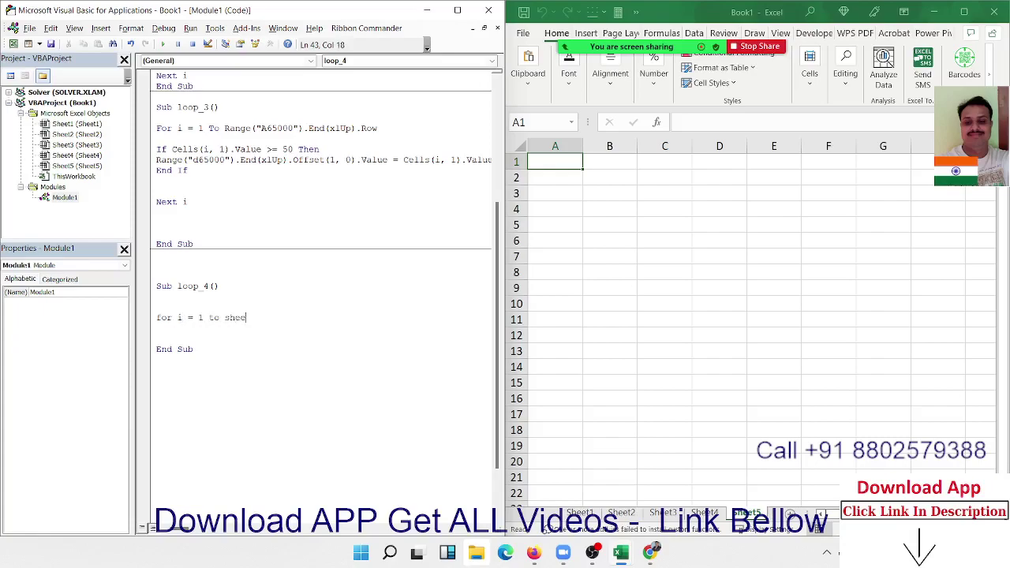
pyautogui.write('ts.')
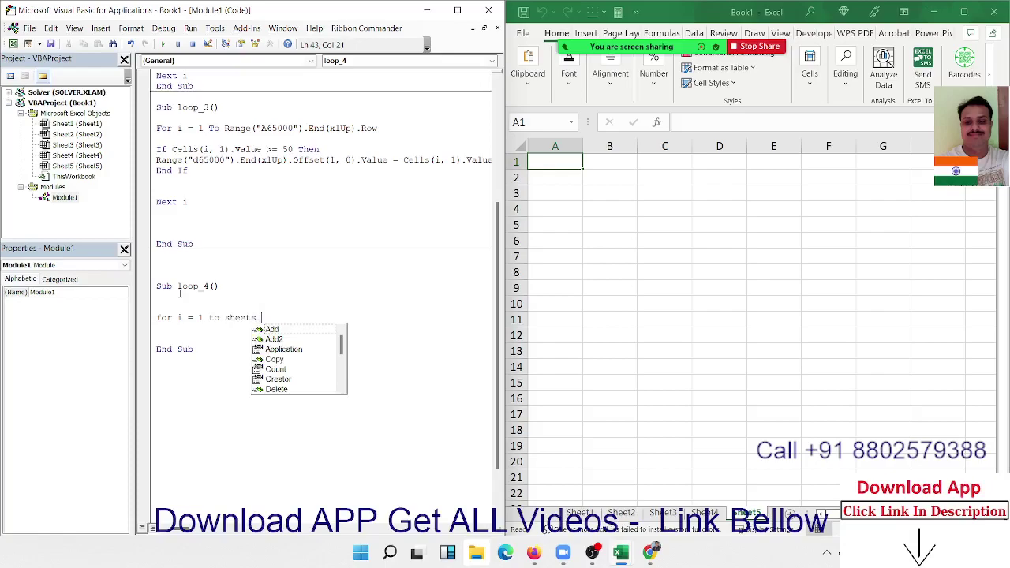
pyautogui.write('c')
pyautogui.press('Tab')
pyautogui.press('Return')
pyautogui.press('Return')
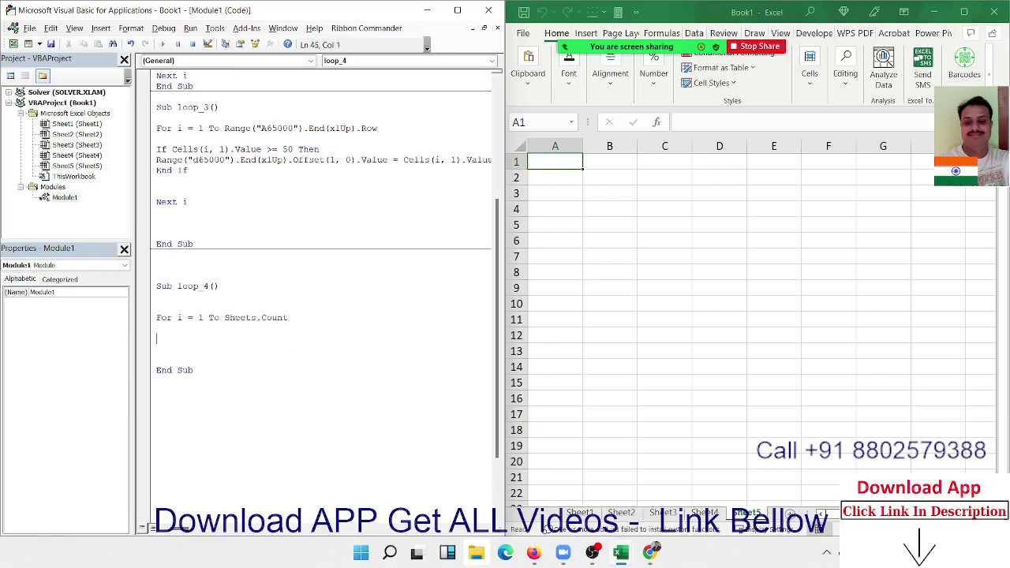
pyautogui.press('Return')
pyautogui.write('nbe')
pyautogui.press('BackSpace')
pyautogui.press('BackSpace')
pyautogui.write('ext ')
pyautogui.write('i')
pyautogui.press('Return')
pyautogui.press('Up')
pyautogui.write('sheets')
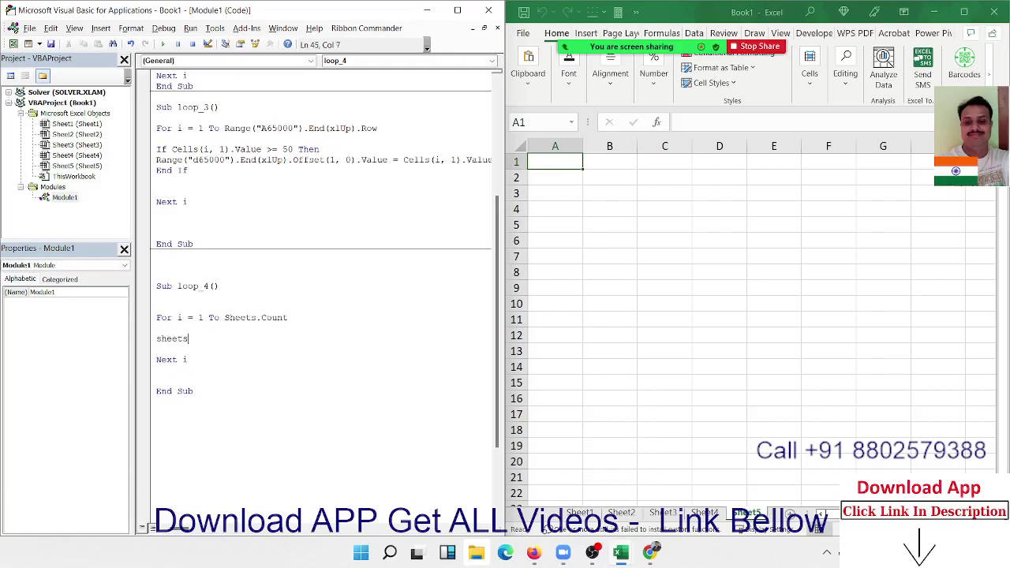
pyautogui.write('(i')
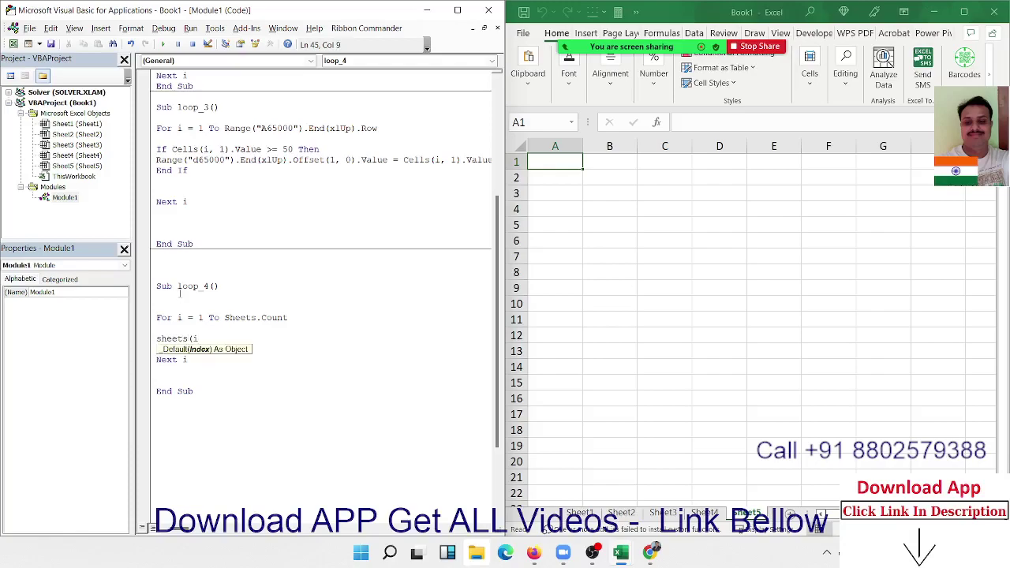
pyautogui.write(')')
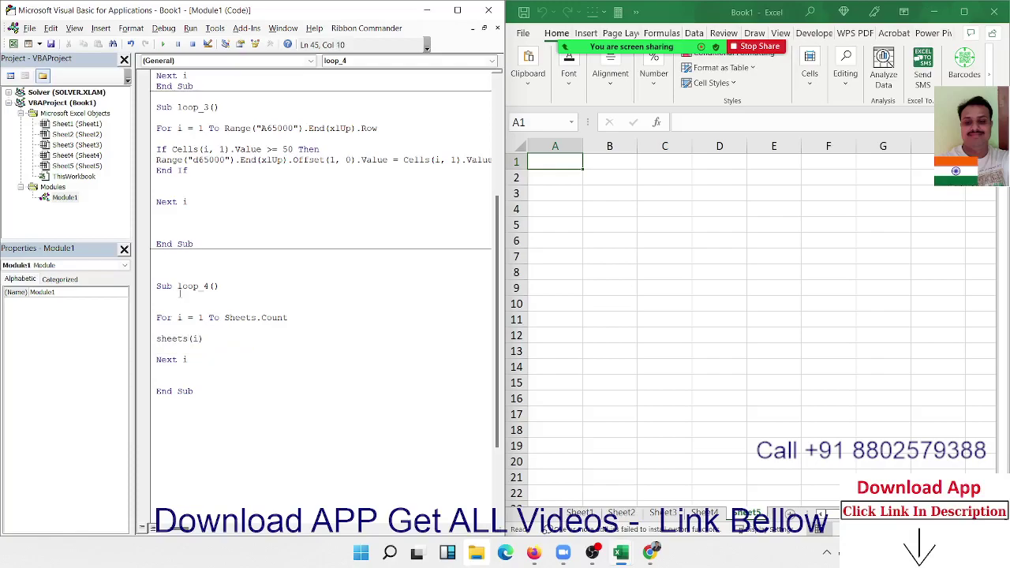
pyautogui.write('n')
pyautogui.write('ame=')
pyautogui.write('"Data "')
pyautogui.write('& i')
pyautogui.press('Up')
pyautogui.click(164, 44)
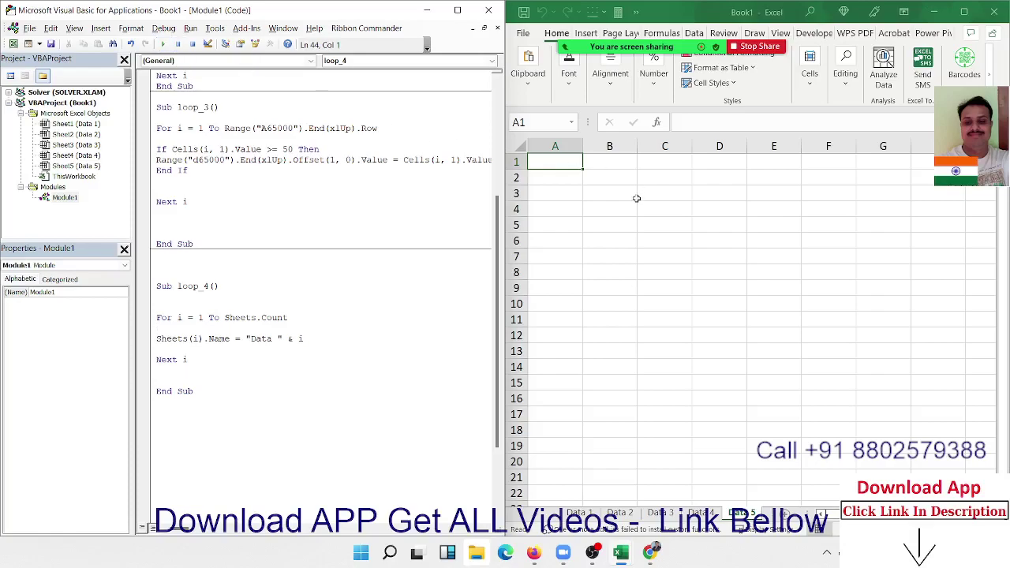
# On Data 5, enter For in B2, Do in B6, "i= 1 to 10" in C3 and Each in C4.
pyautogui.click(622, 172)
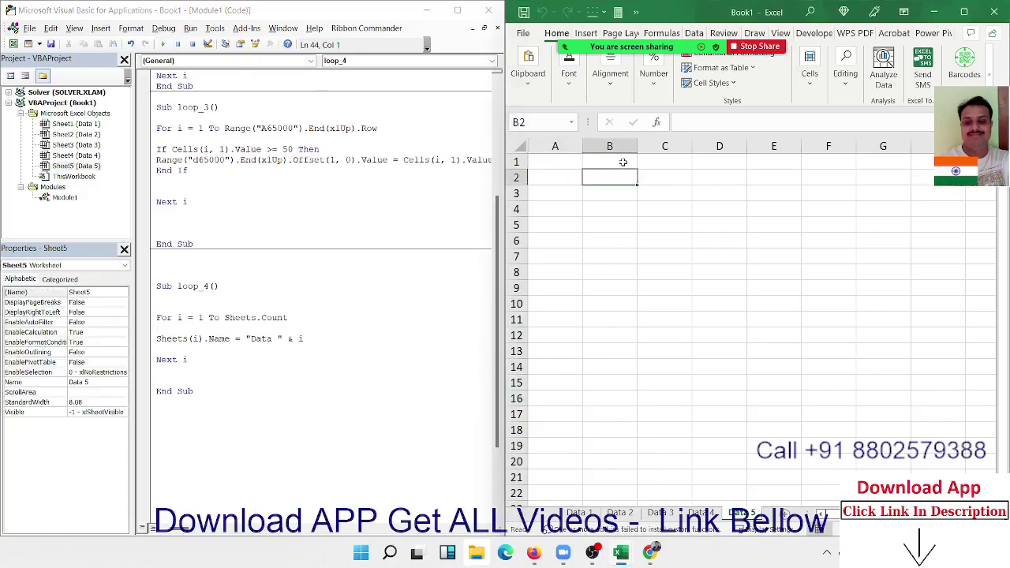
pyautogui.write('F')
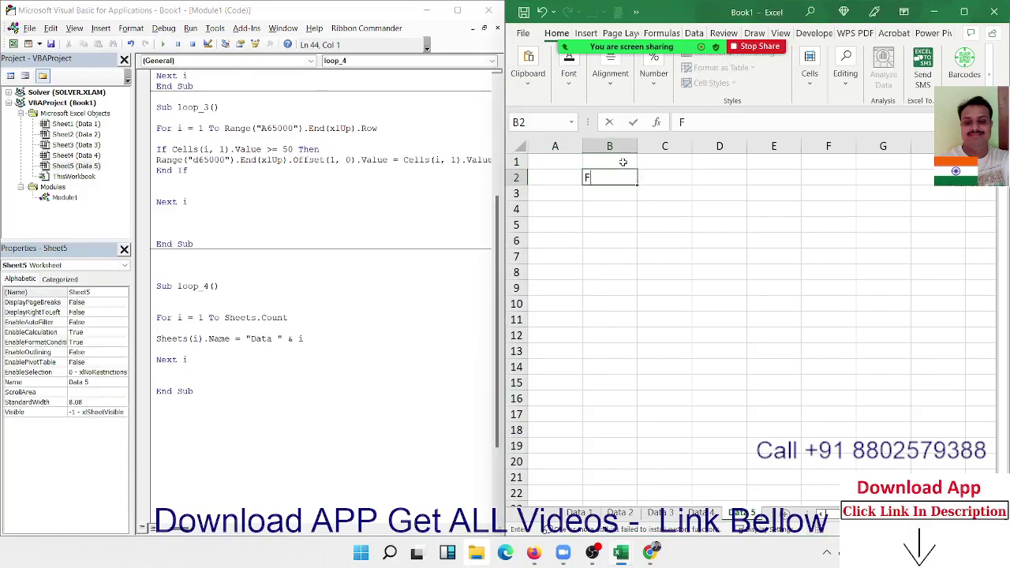
pyautogui.write('or')
pyautogui.press('Return')
pyautogui.press('Return')
pyautogui.press('Return')
pyautogui.press('Return')
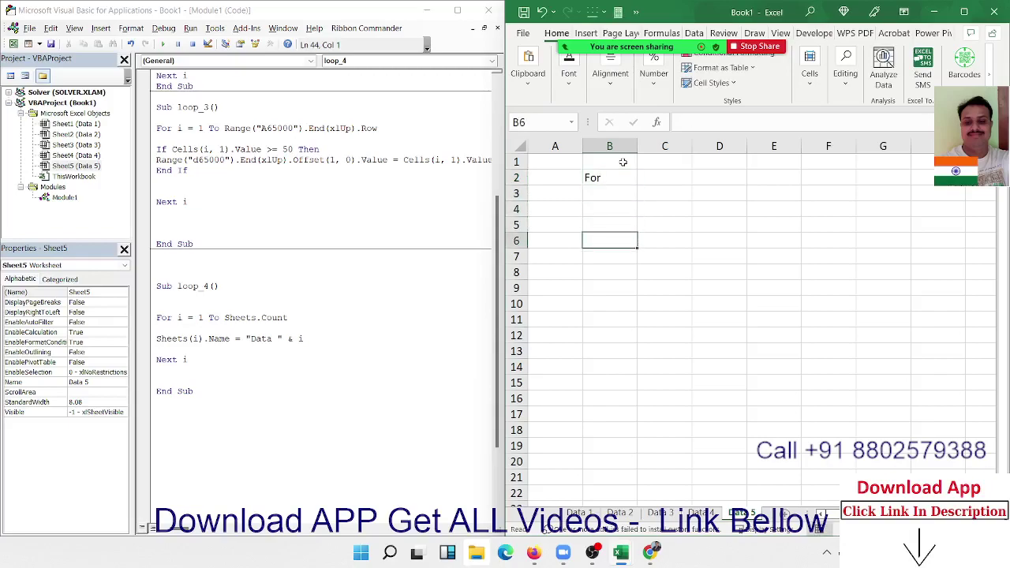
pyautogui.write('Do')
pyautogui.press('Up')
pyautogui.press('Up')
pyautogui.press('Up')
pyautogui.press('Right')
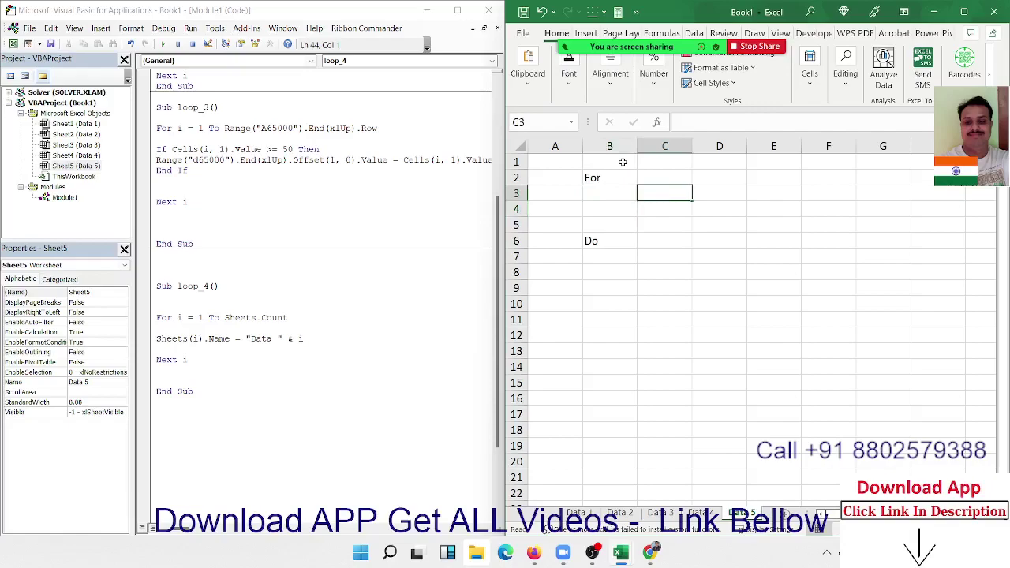
pyautogui.write('i= 1')
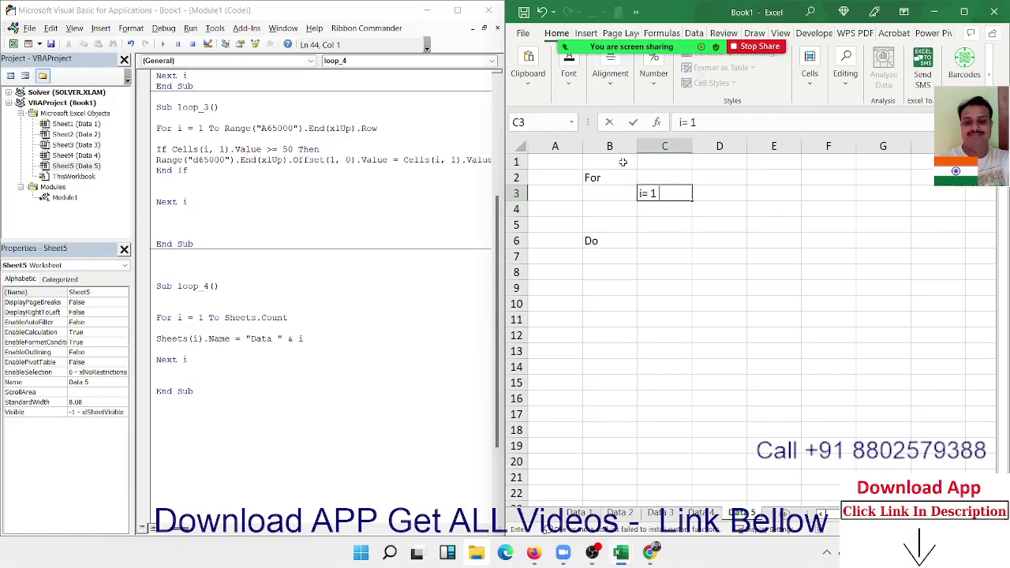
pyautogui.write('to 10')
pyautogui.press('Return')
pyautogui.write('Ea')
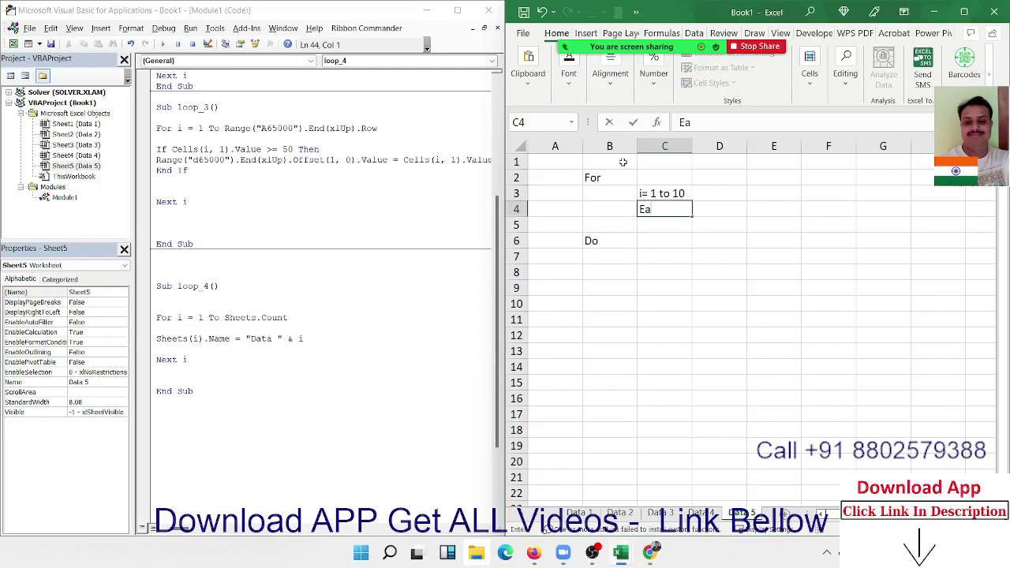
pyautogui.write('ch')
pyautogui.click(700, 224)
# Add while and until in C7:C8 under Do, then select all the module code.
pyautogui.moveTo(754, 197); pyautogui.dragTo(902, 328)
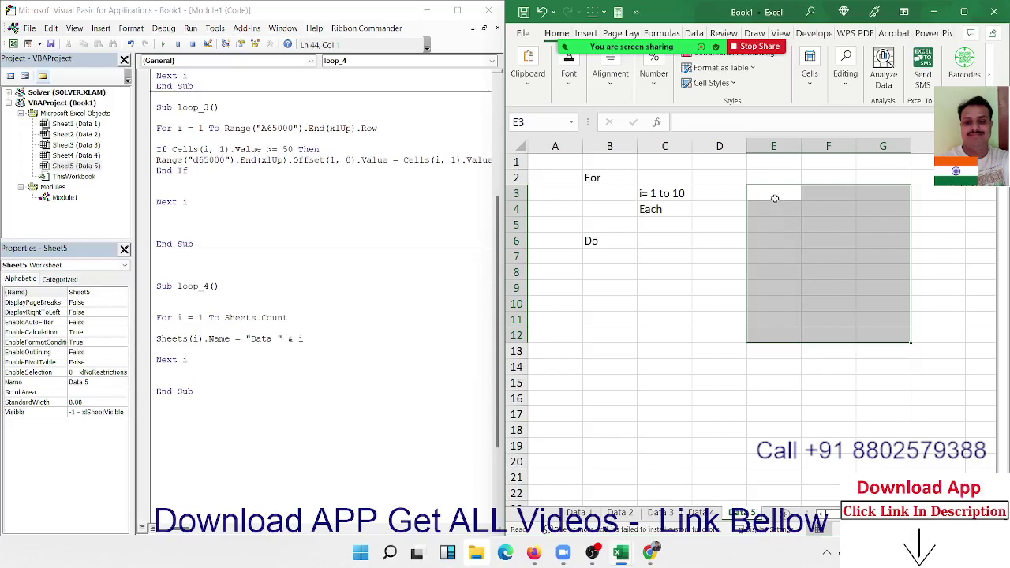
pyautogui.click(675, 252)
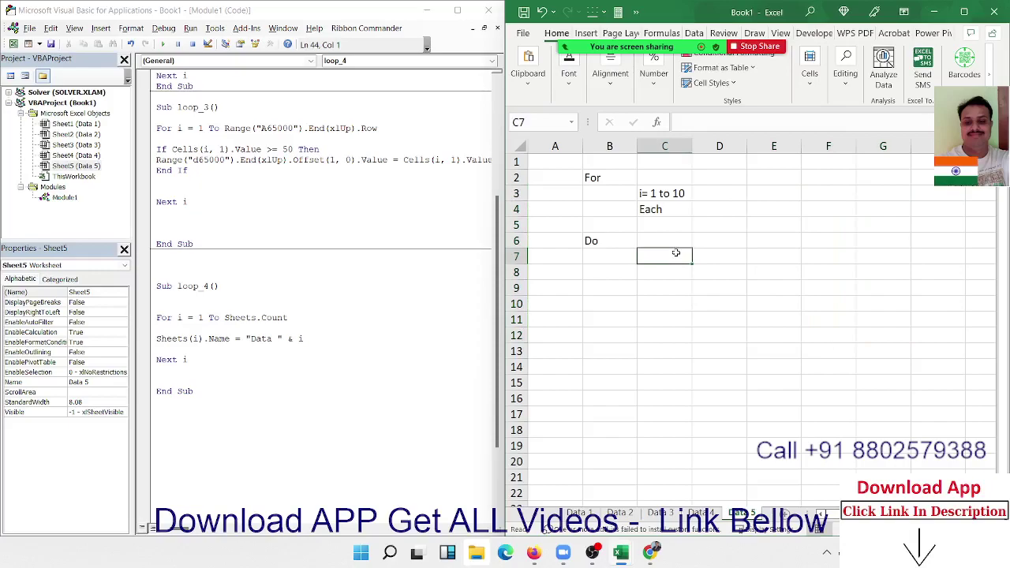
pyautogui.write('while')
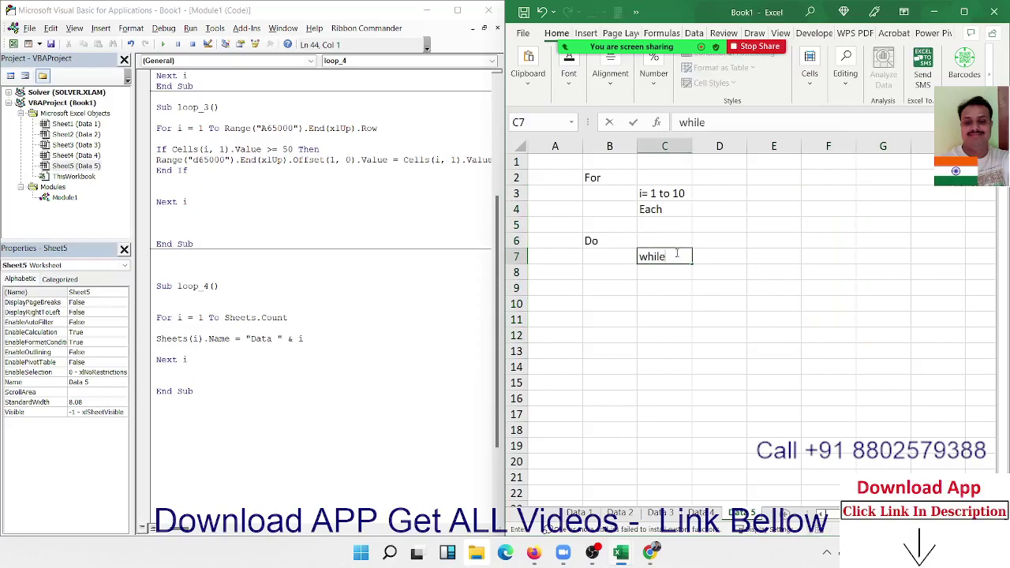
pyautogui.press('Return')
pyautogui.write('unt')
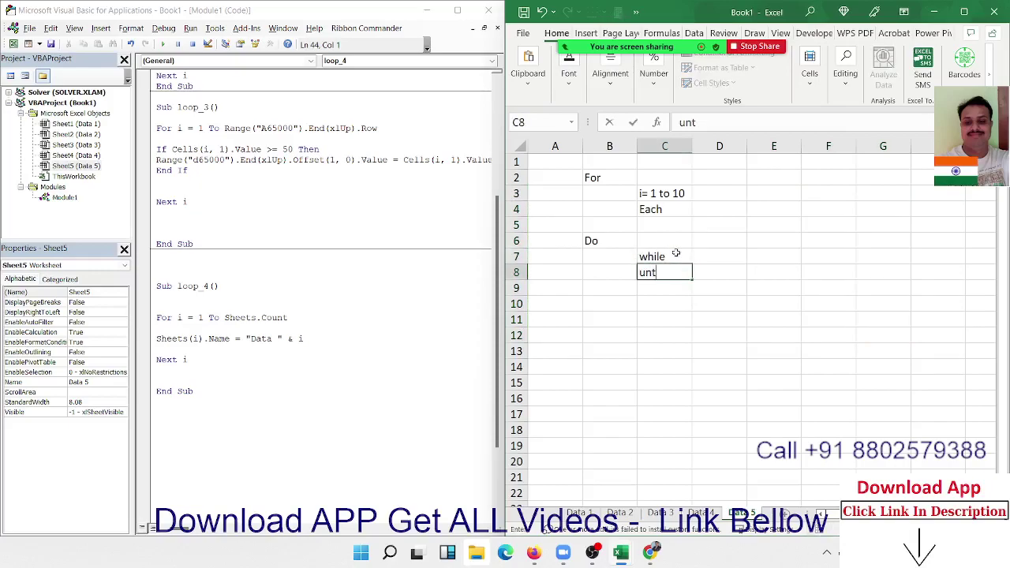
pyautogui.write('il')
pyautogui.click(677, 253)
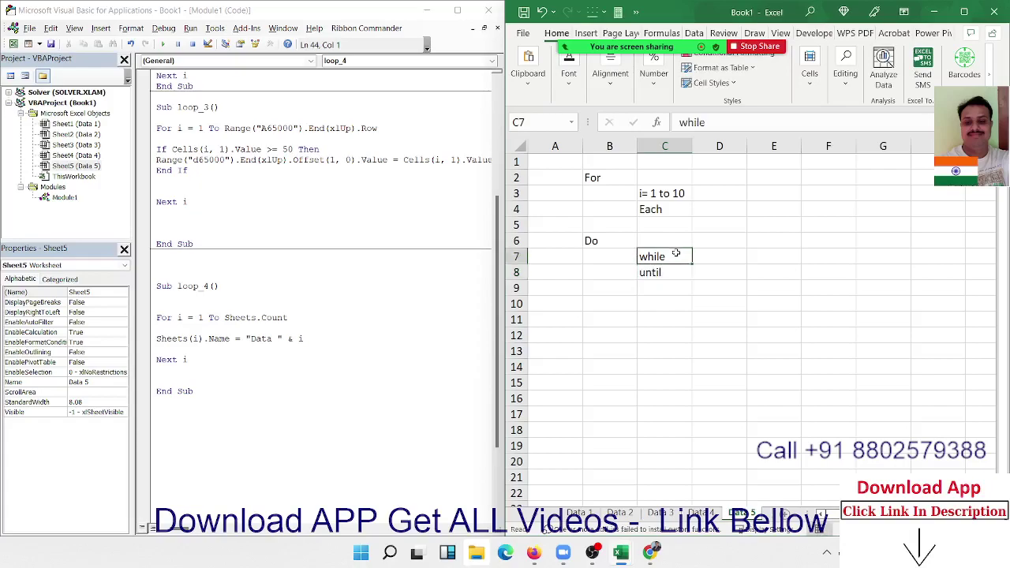
pyautogui.click(818, 146)
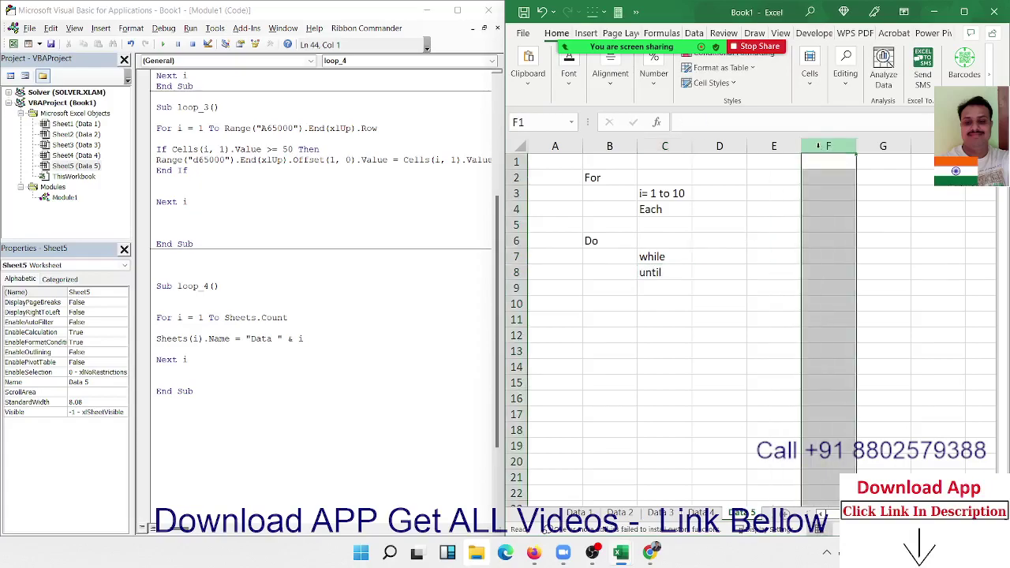
pyautogui.click(661, 272)
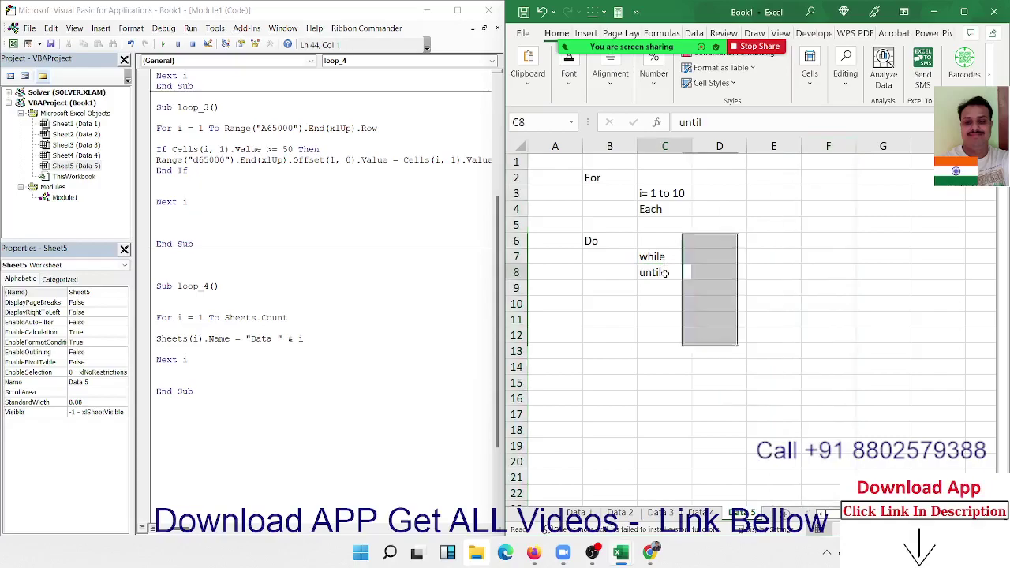
pyautogui.click(662, 288)
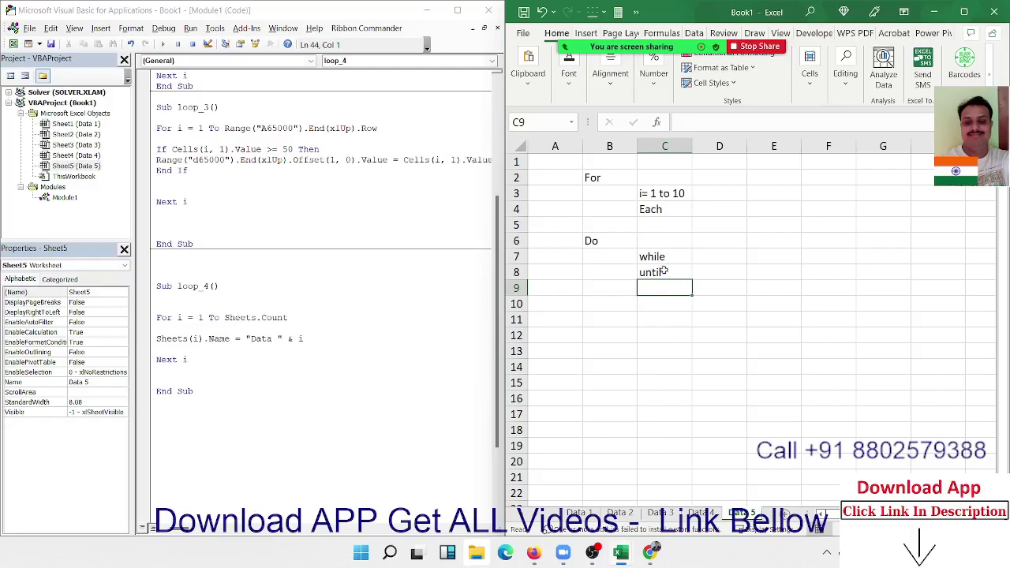
pyautogui.moveTo(665, 273); pyautogui.dragTo(607, 245)
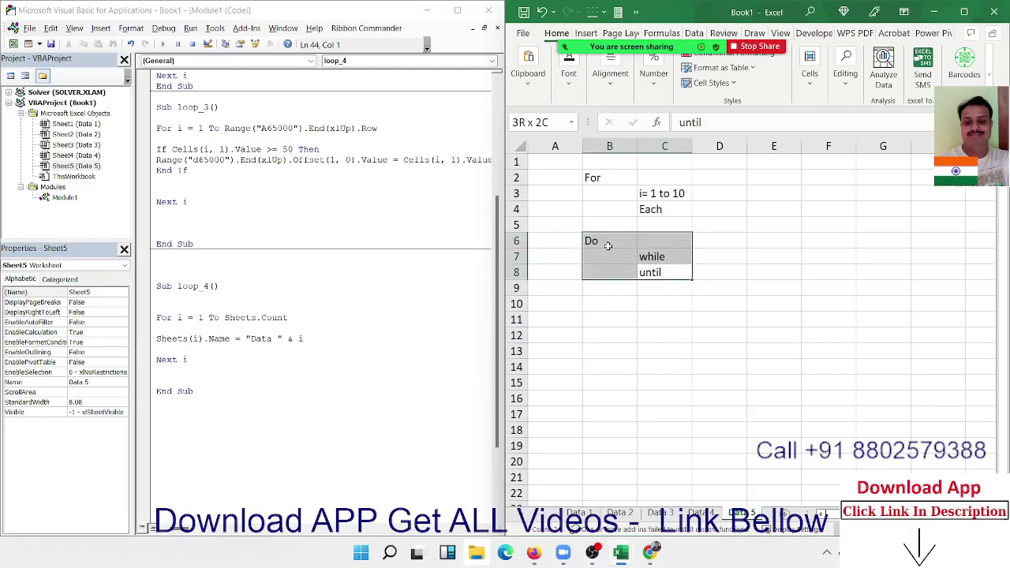
pyautogui.moveTo(607, 245); pyautogui.dragTo(605, 245)
pyautogui.moveTo(236, 286); pyautogui.dragTo(293, 259)
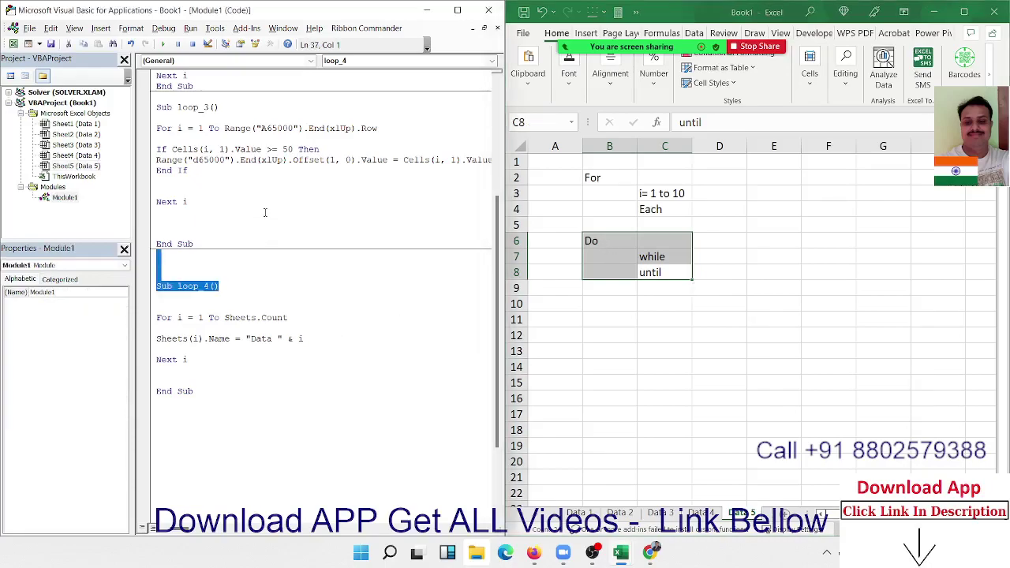
pyautogui.hotkey('ctrl', 'a')
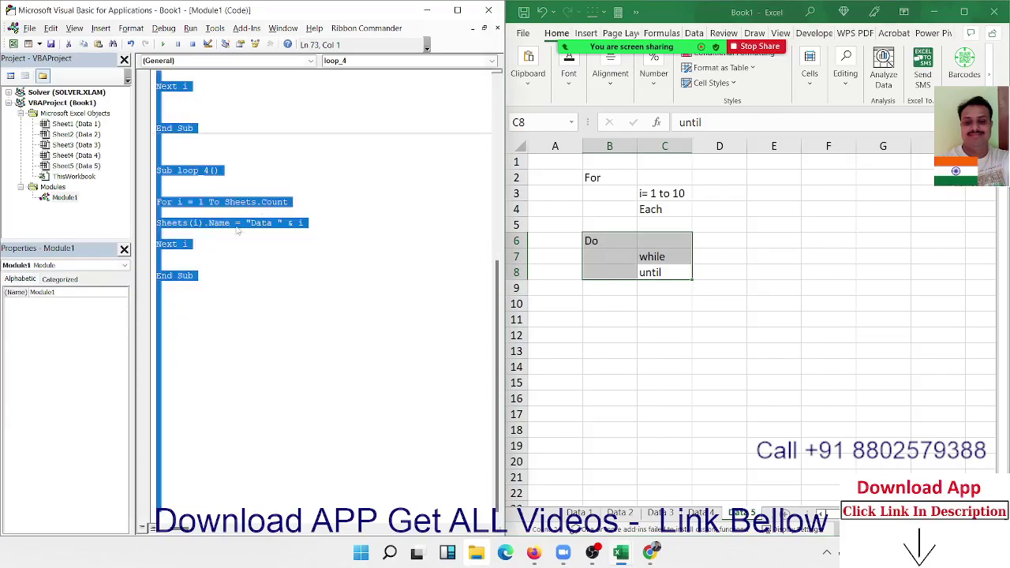